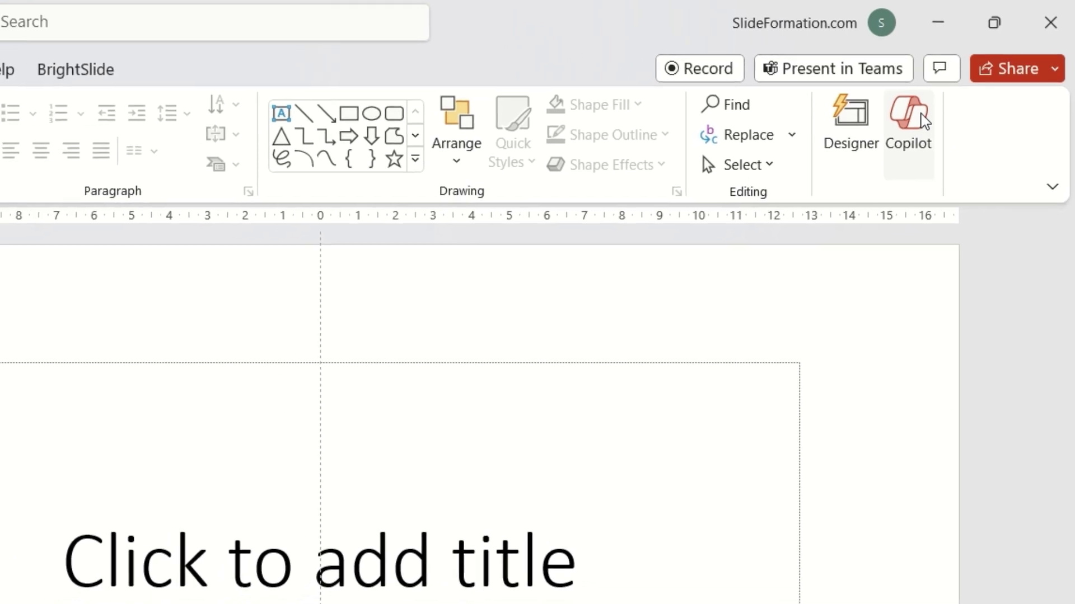
Have Copilot create a presentation 'on history of communication'.
left_click(924, 119)
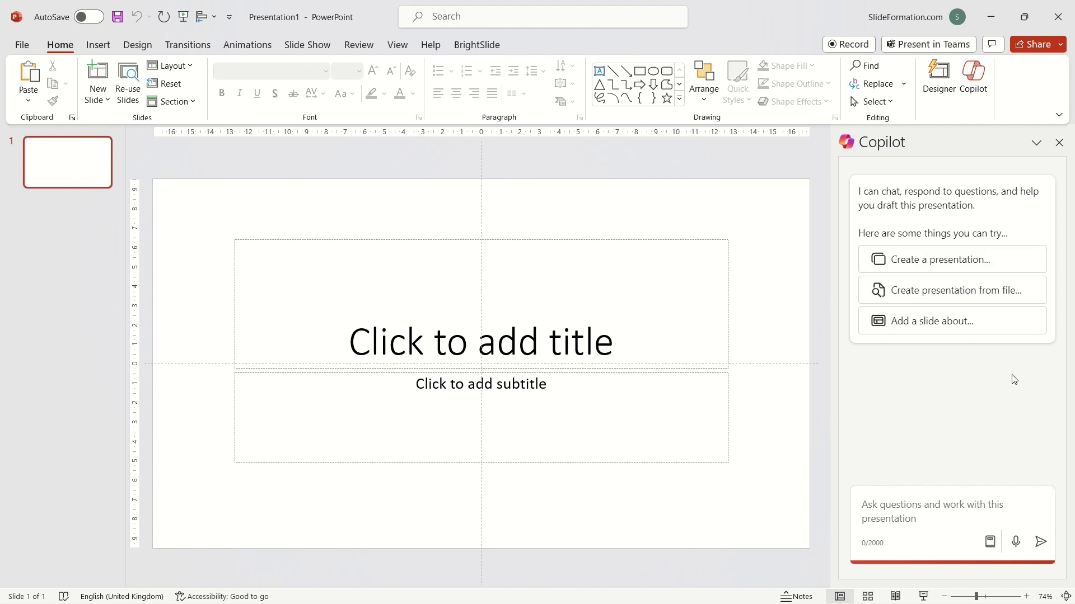
left_click(1010, 259)
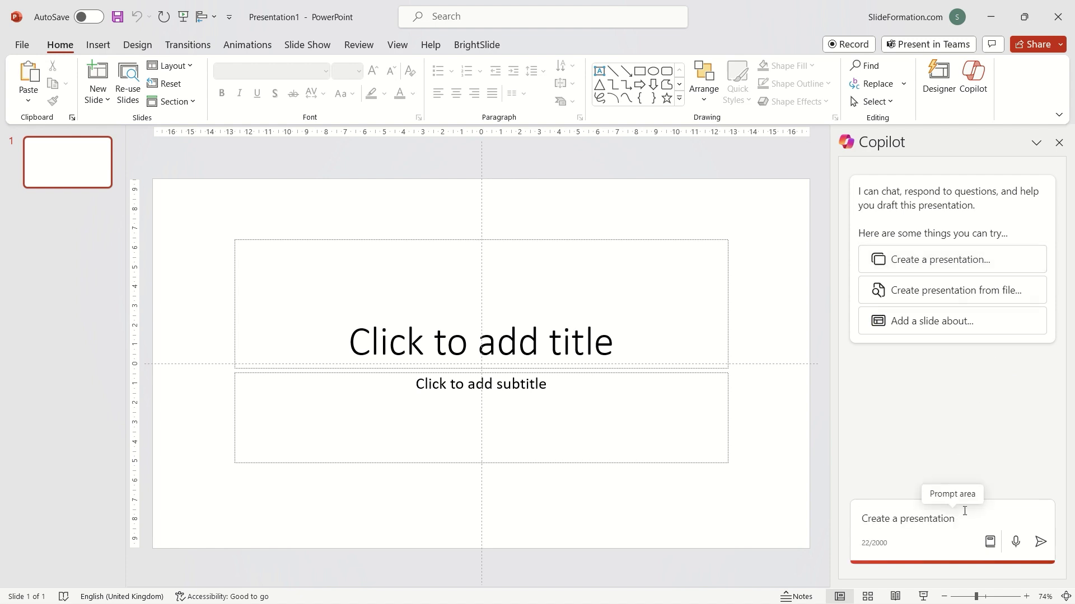
type("on history of communication")
key("Return")
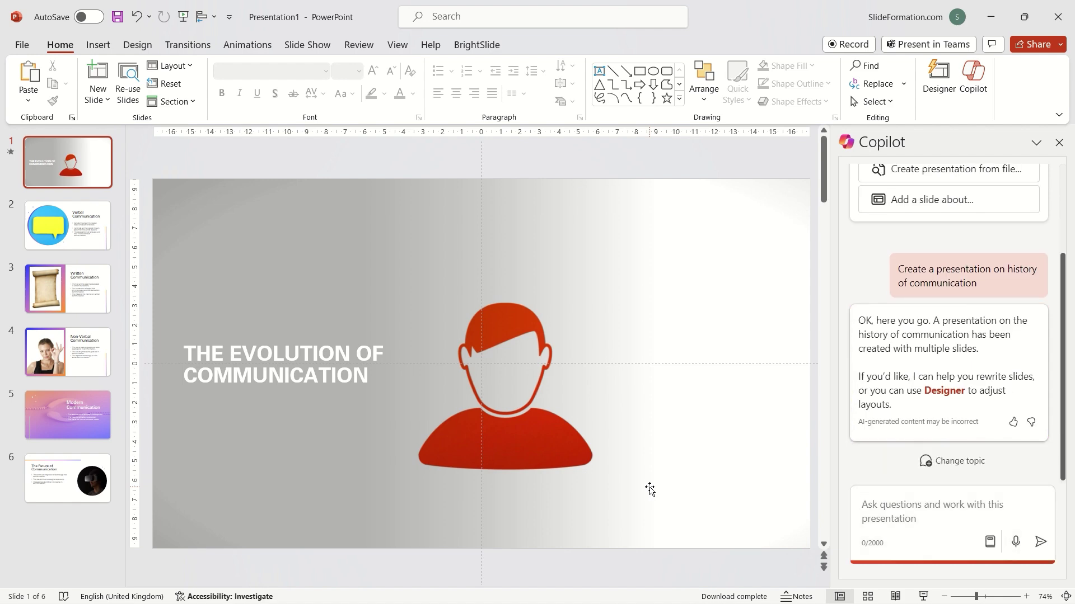
Review the Written, Non-Verbal, Modern and Future slides, then return to Verbal Communication.
left_click(61, 235)
left_click(55, 279)
left_click(58, 344)
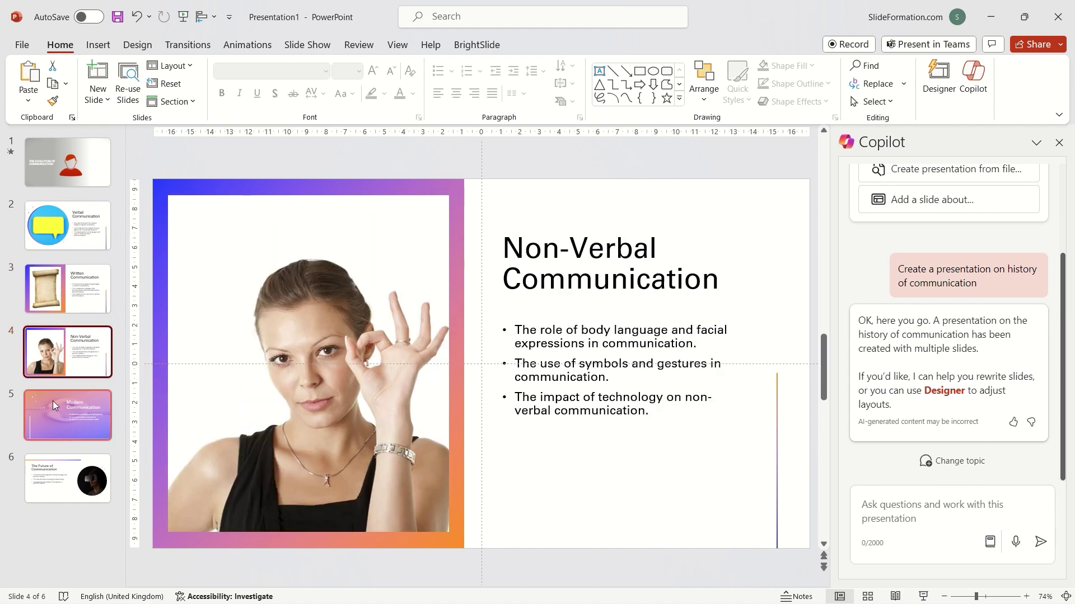
left_click(56, 420)
key("Down")
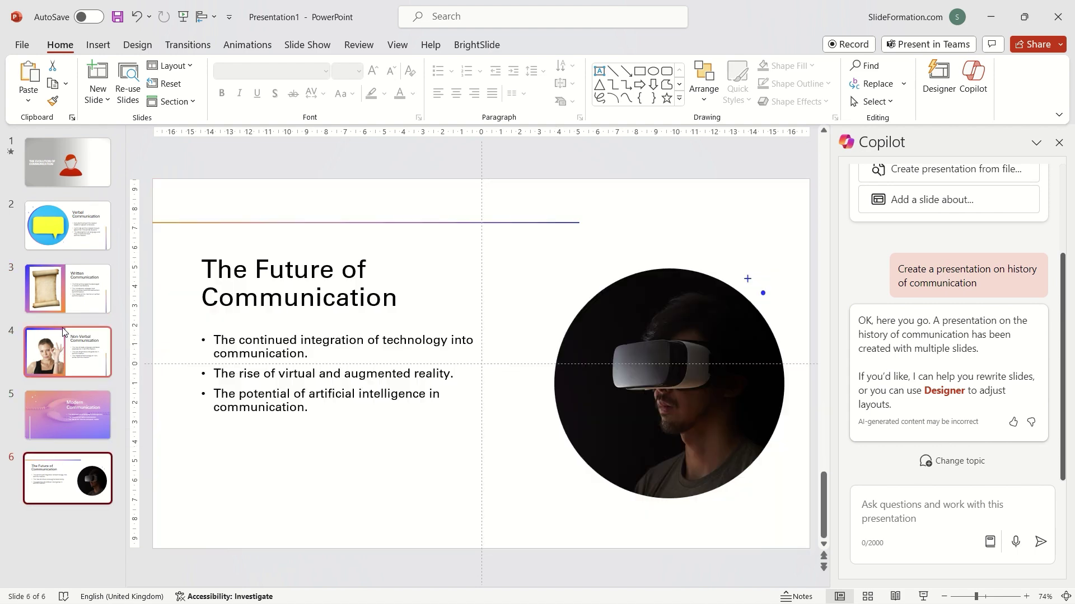
left_click(67, 224)
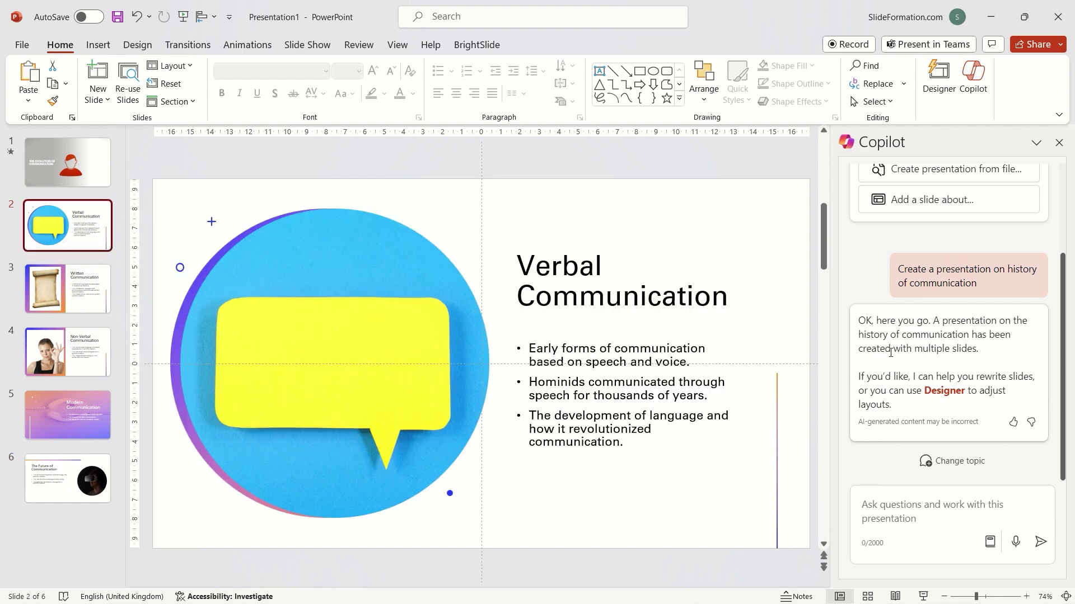
Have Copilot draft a new deck from internet history.docx, replacing the current slides.
scroll(896, 288, "up", 3)
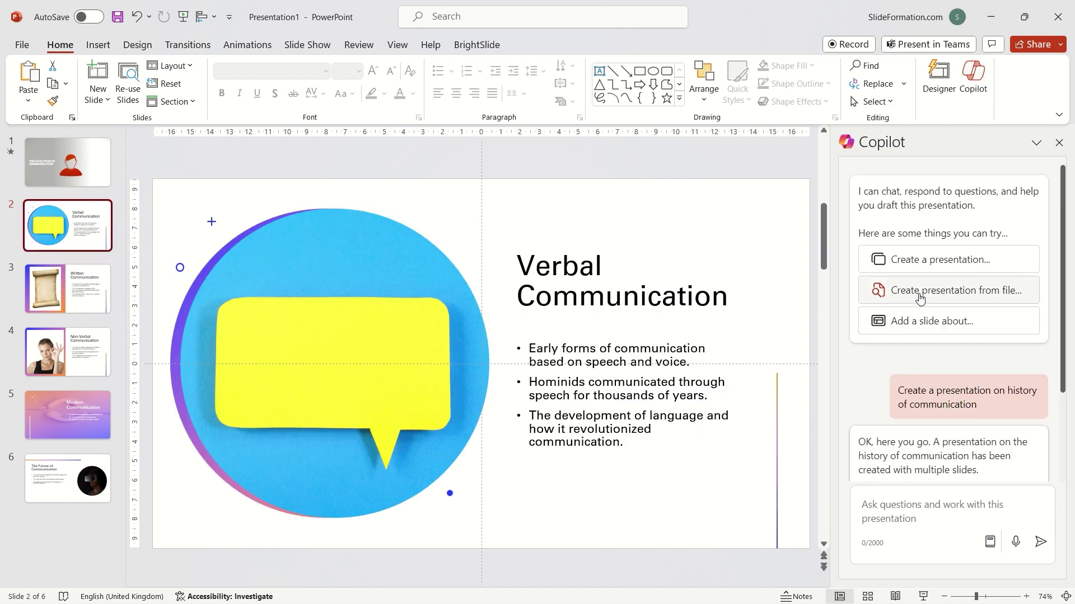
left_click(919, 299)
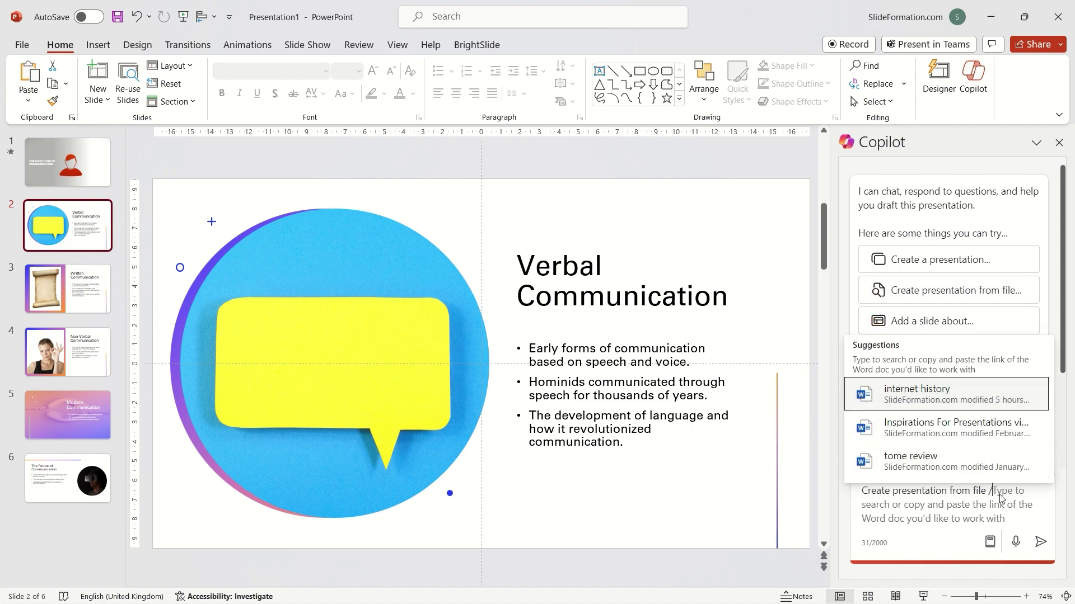
type("internet")
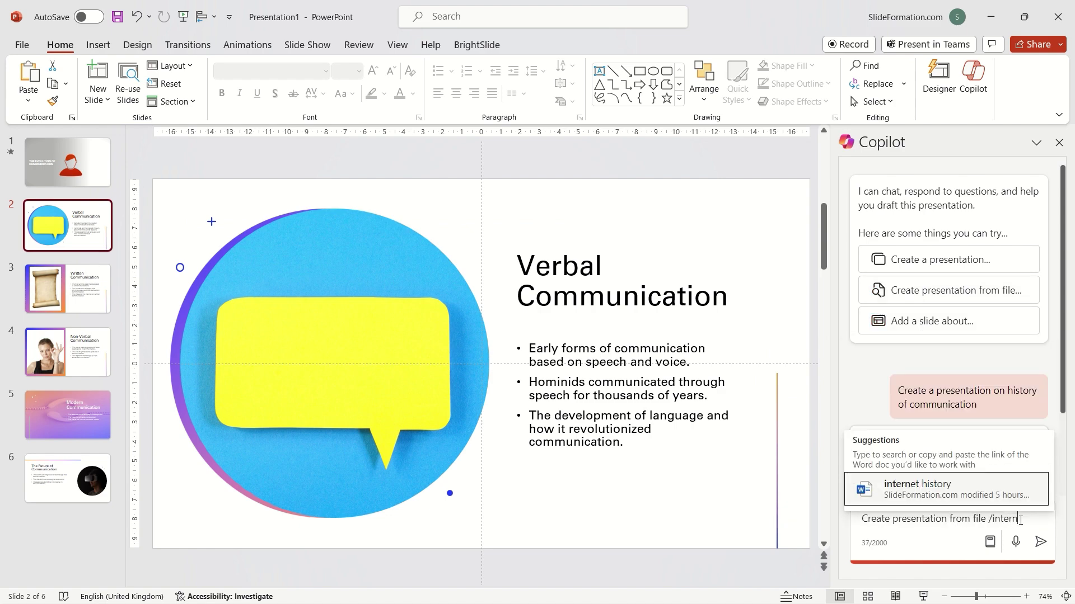
left_click(971, 492)
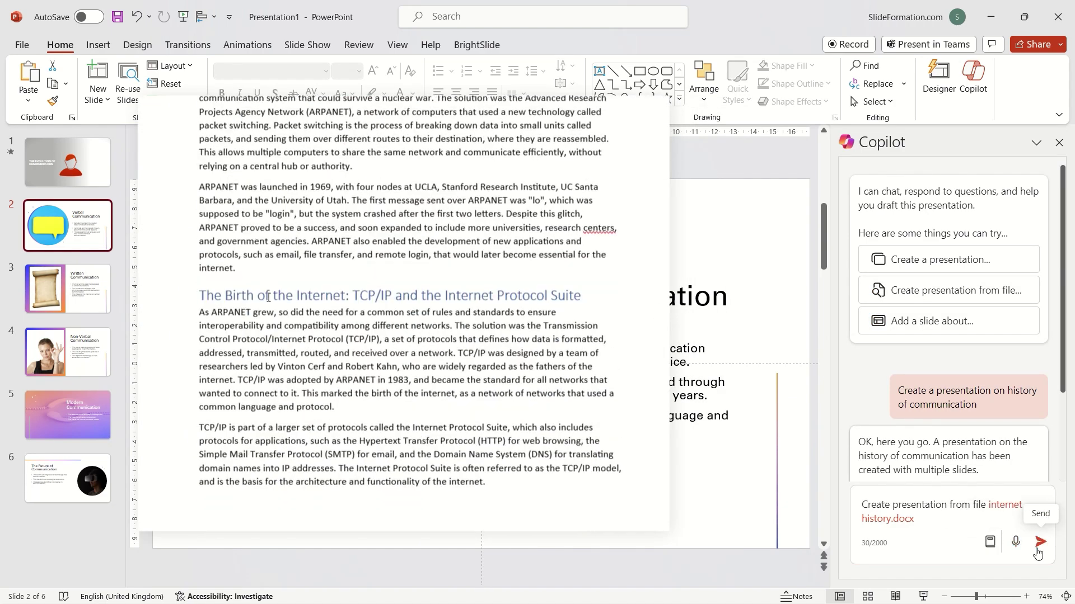
left_click(1039, 546)
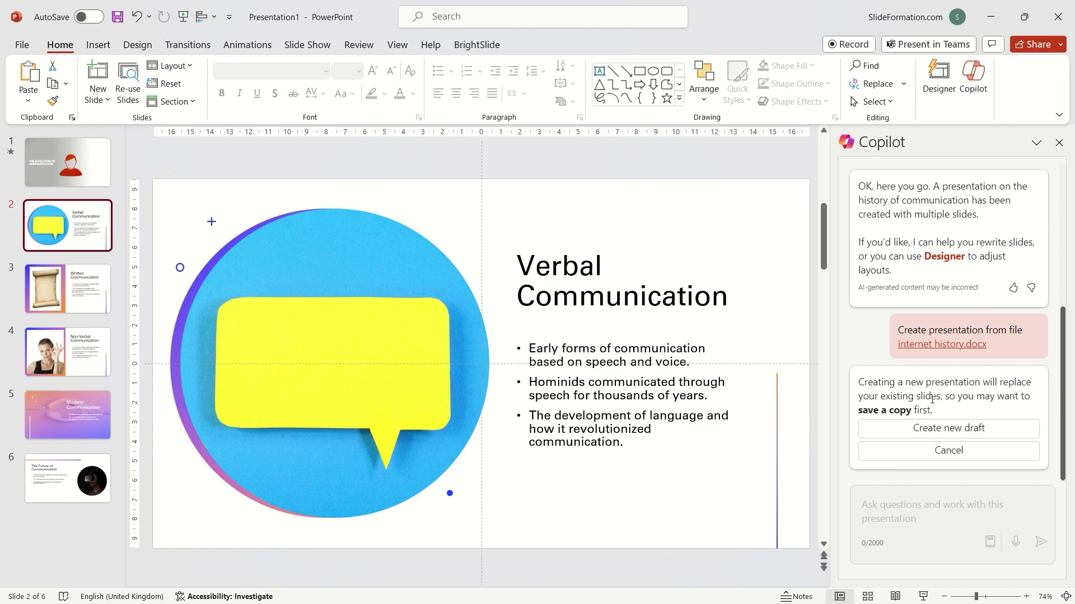
left_click(980, 432)
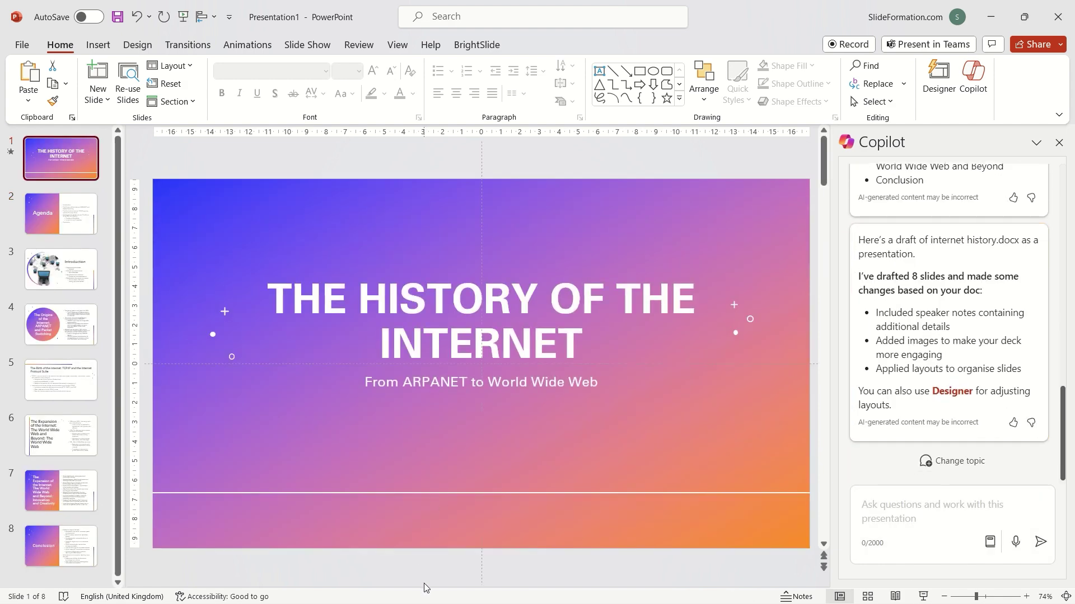
Enlarge the speaker notes pane and browse from the Introduction to the Conclusion slide.
left_click_drag(424, 585, 415, 456)
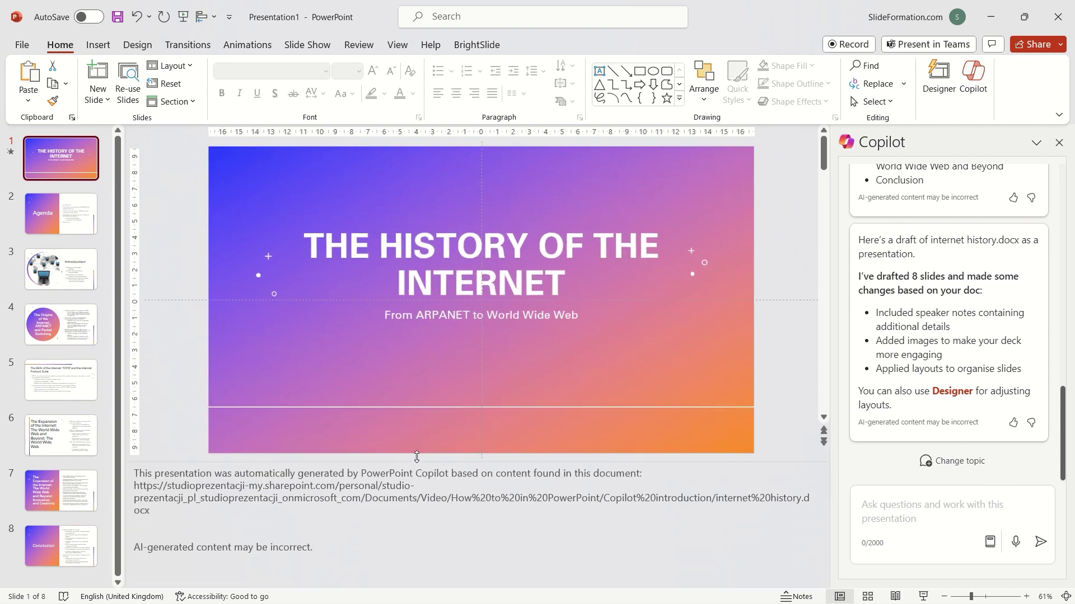
left_click(363, 508)
left_click(60, 325)
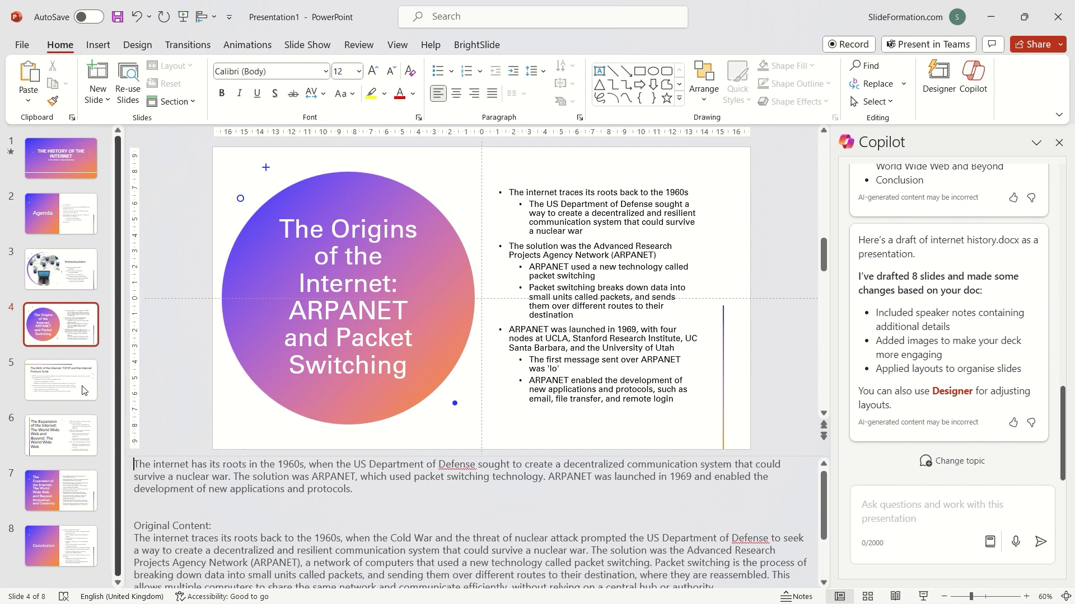
key("Up")
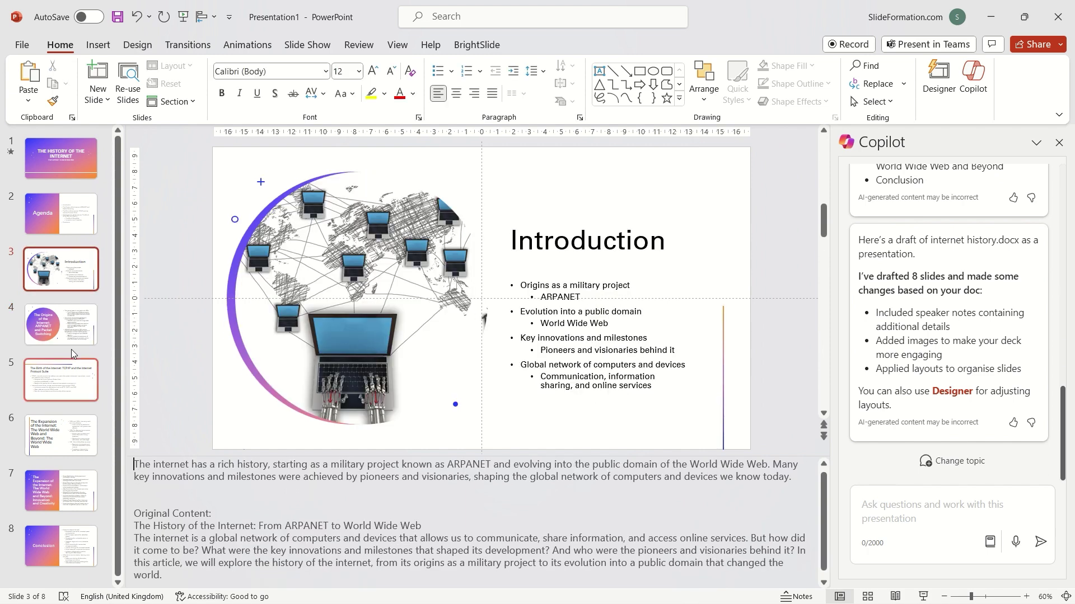
key("End")
Ask Copilot to 'Add 3 slides about business communication' and view the new Verbal Business slide.
left_click(922, 514)
type("Add ")
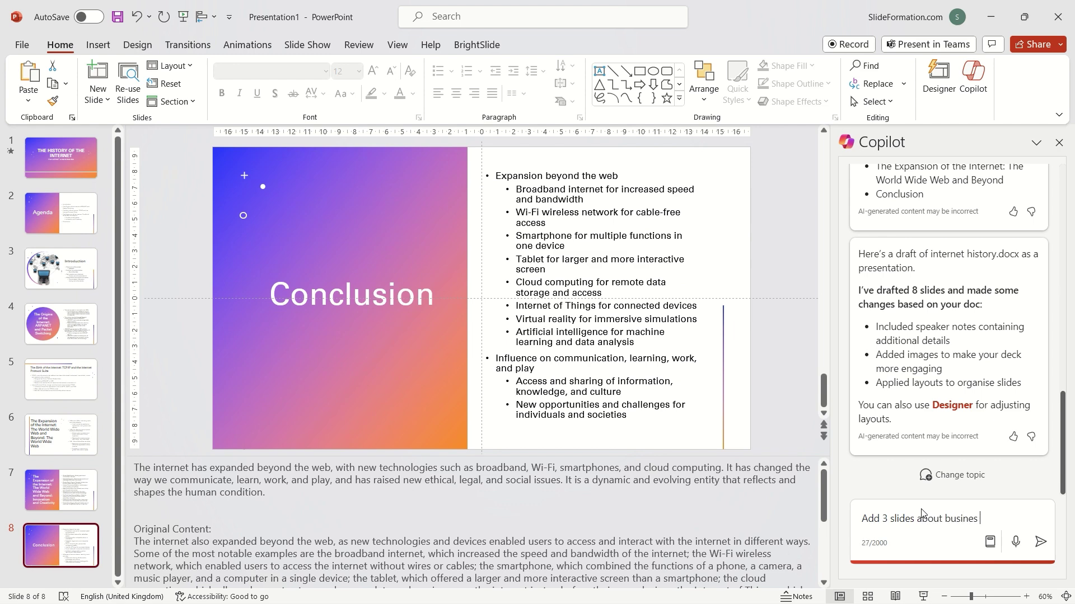
type("3 slides about business communication")
key("Return")
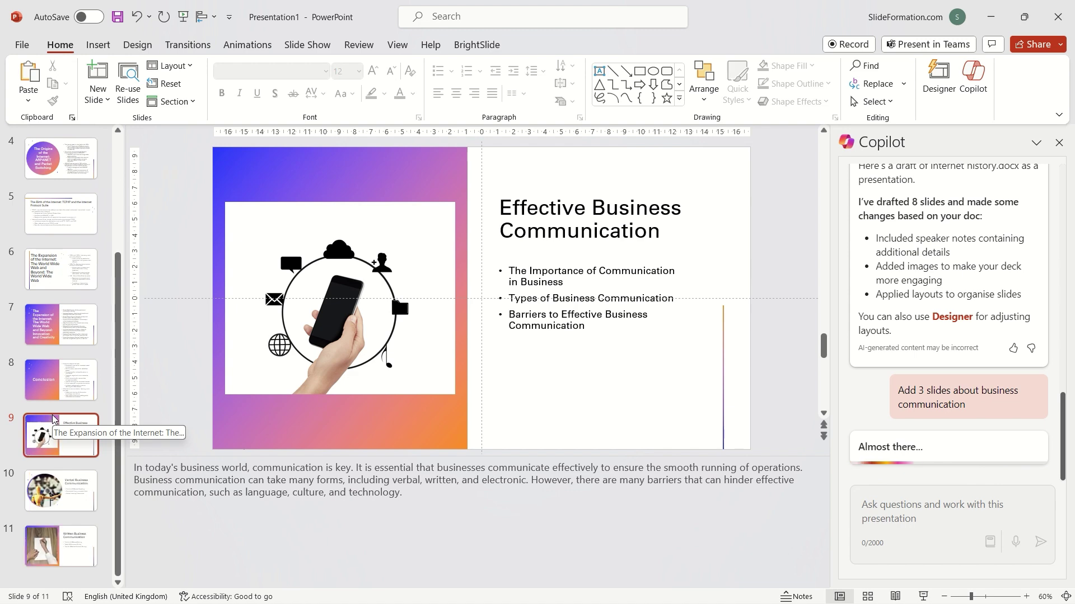
left_click(62, 493)
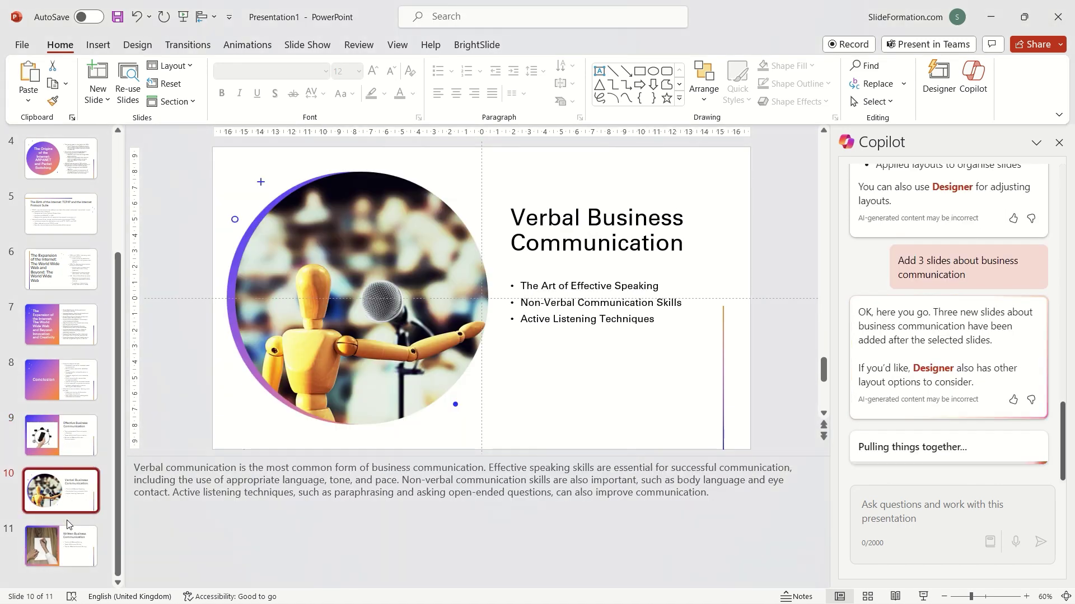
Ask Copilot to change the slide 9 photo to two managers in a modern Manhattan office.
left_click(70, 560)
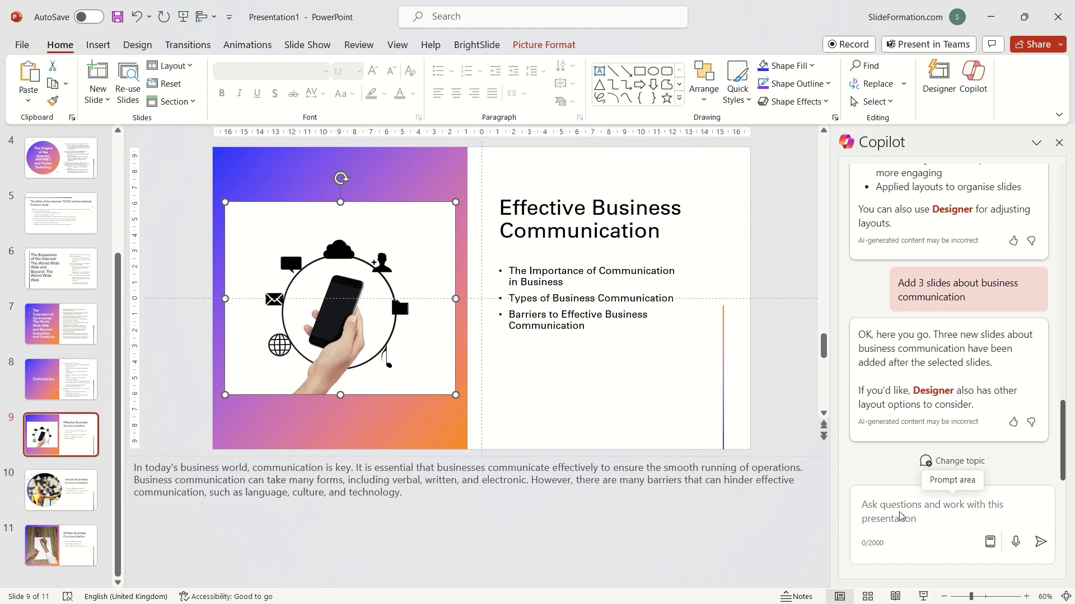
left_click(900, 513)
type("Change the photo on slide 9")
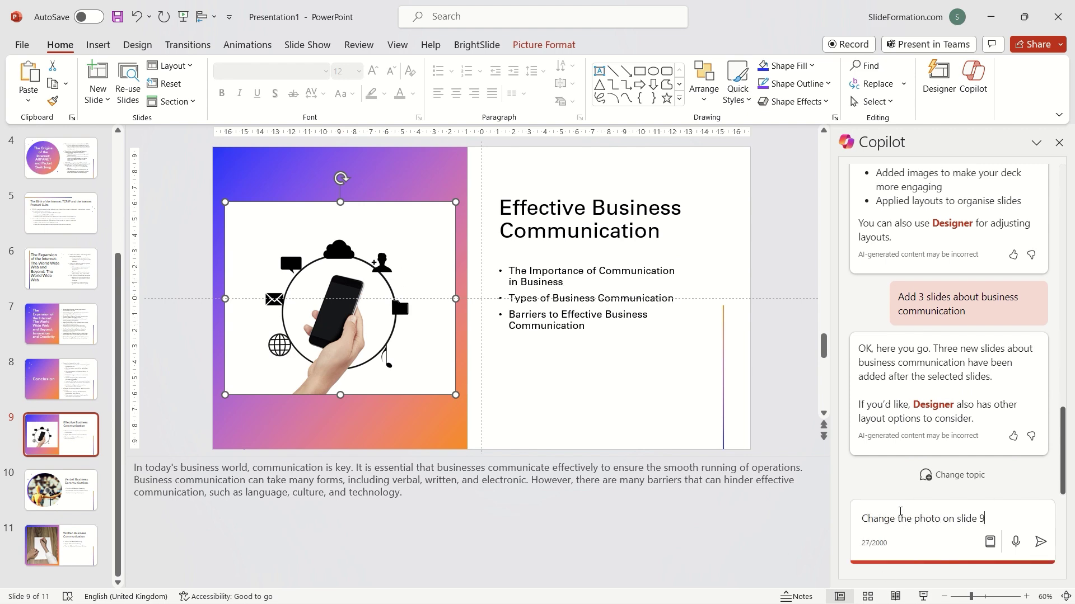
key("Return")
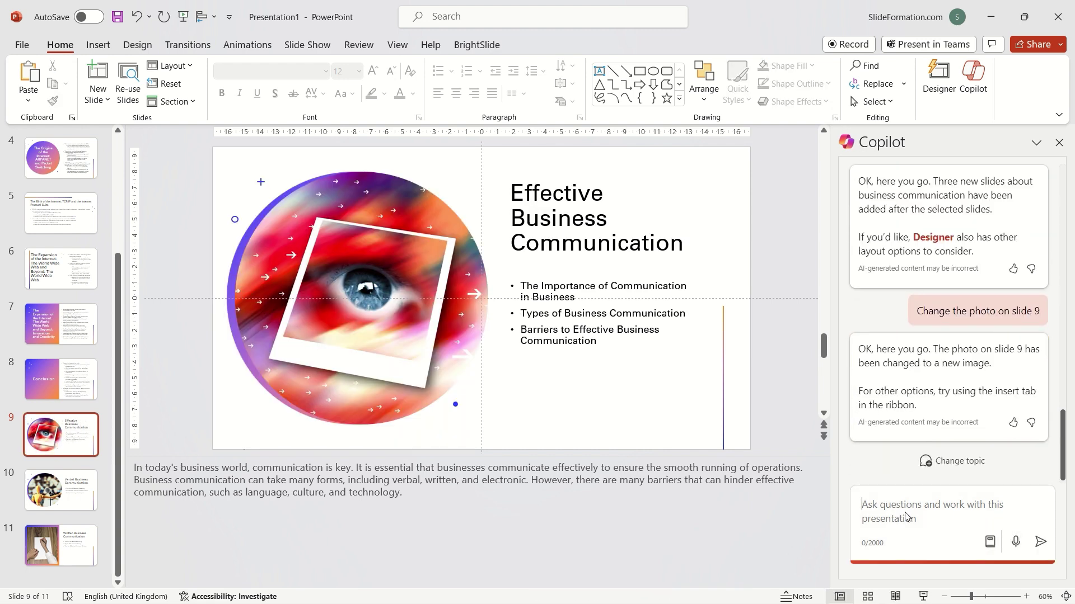
type("Change a photo on slide 9 to a photo of two ")
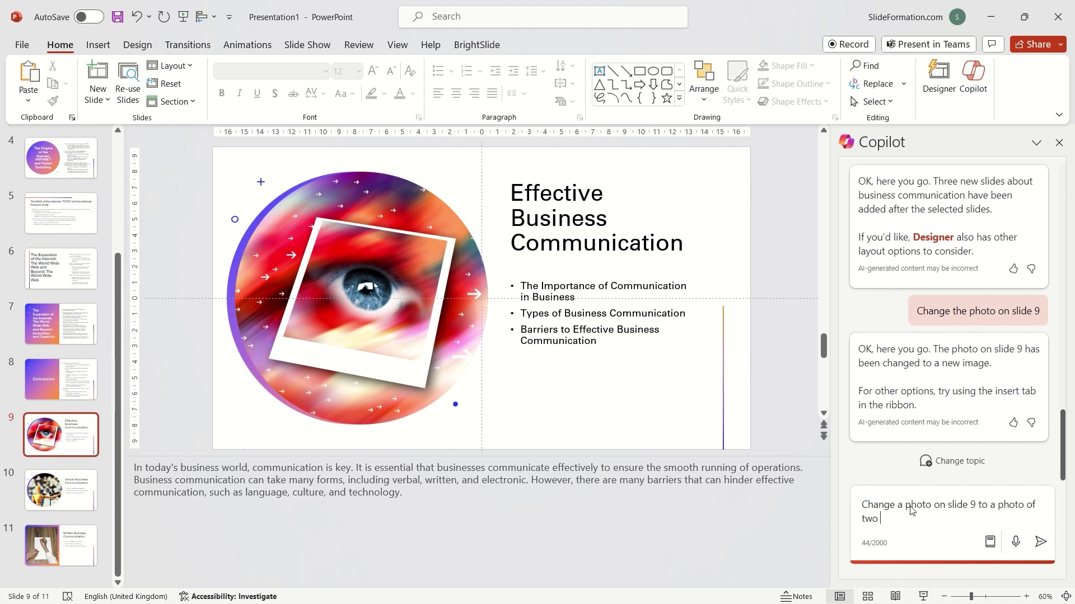
type("managers standing in a modern office near big window with a landscape of Ne")
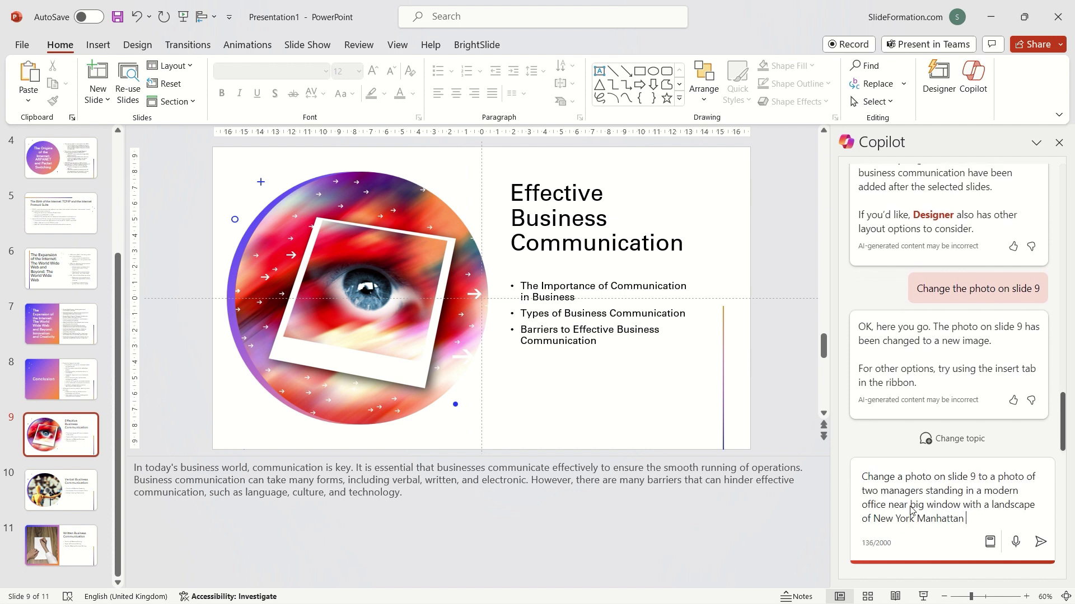
type("w York Manhattan")
key("Return")
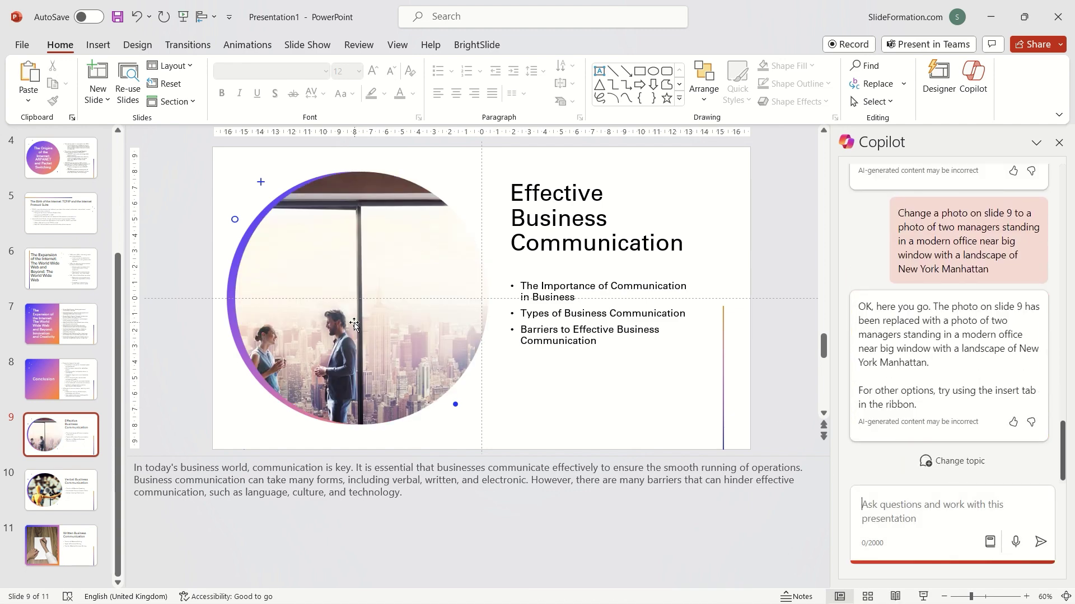
Crop the managers photo, shifting and enlarging it within its circle frame.
left_click(372, 242)
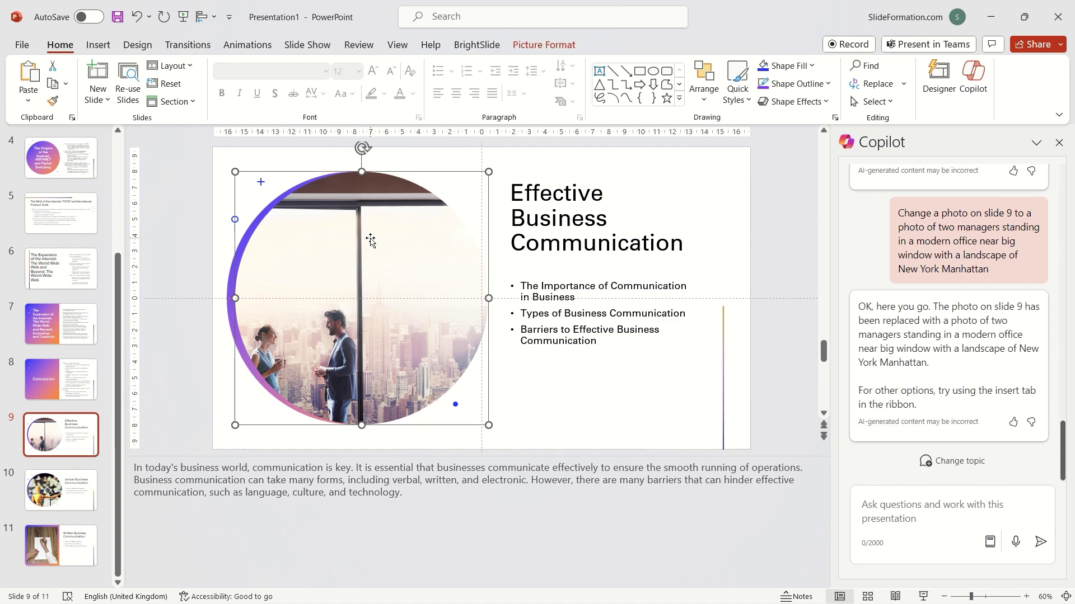
left_click(558, 50)
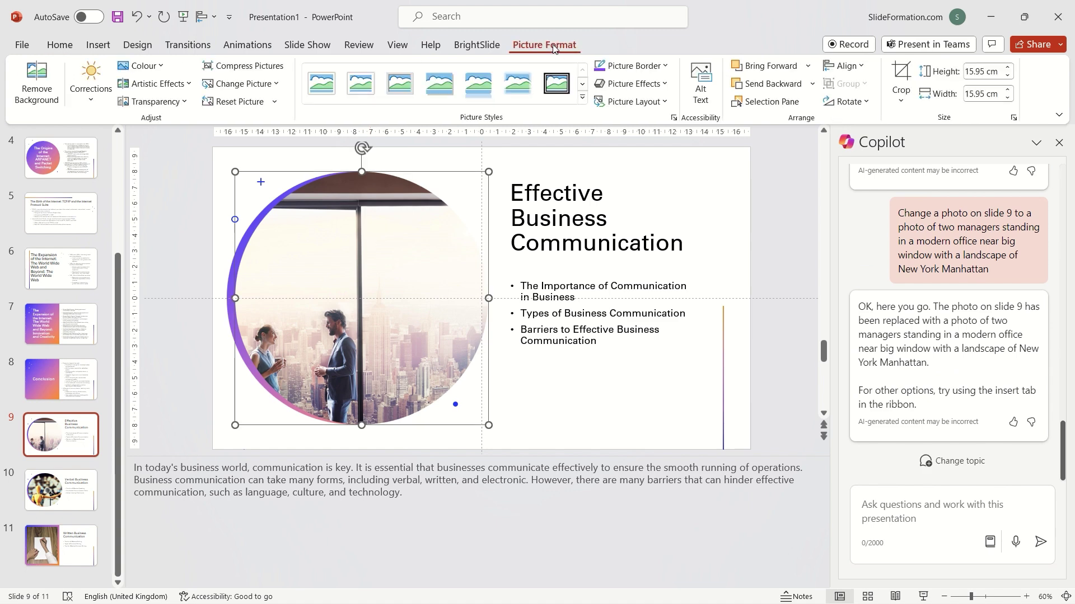
left_click(901, 78)
left_click_drag(337, 345, 358, 345)
scroll(359, 345, "down", 1)
left_click_drag(580, 192, 650, 136)
mouse_move(619, 415)
left_mouse_down()
mouse_move(661, 412)
mouse_move(627, 407)
left_mouse_up()
left_click(771, 393)
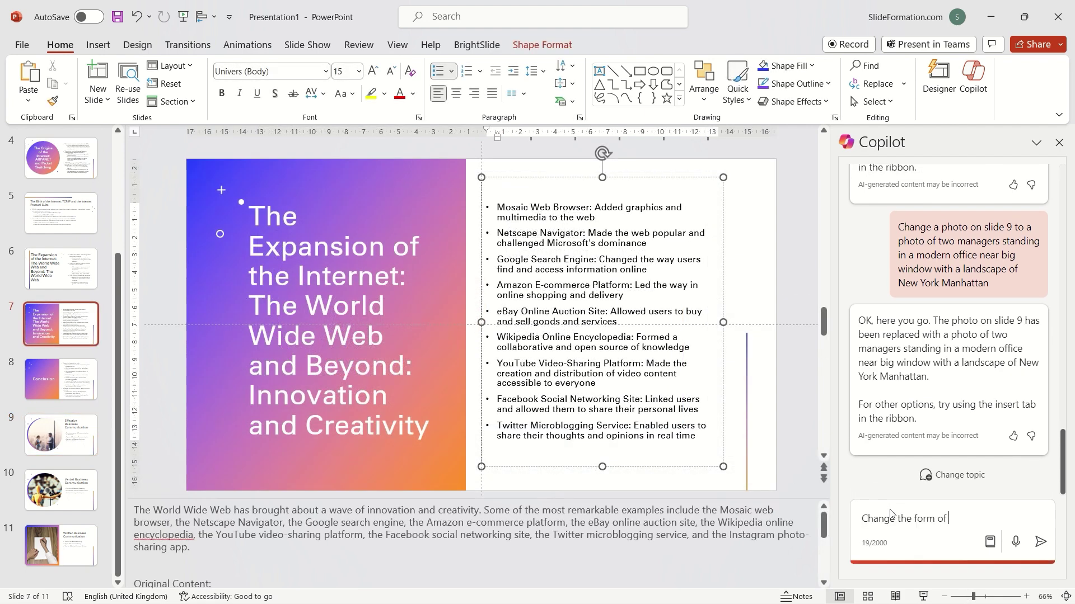
Ask Copilot to change the form of slide 7 to make it more visually appealing.
type("ake it more visually appealing")
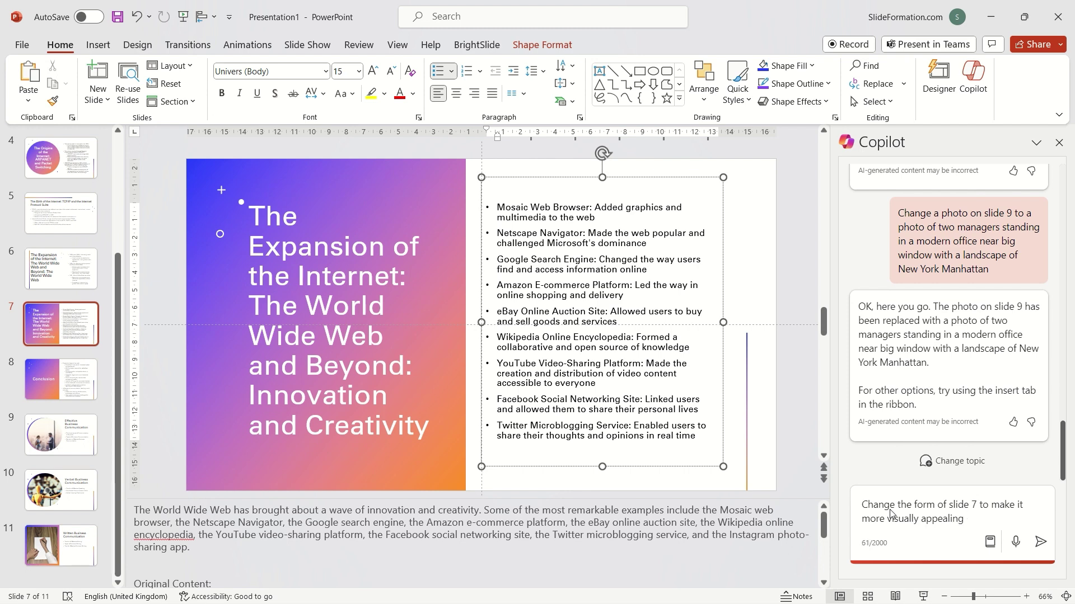
key("Return")
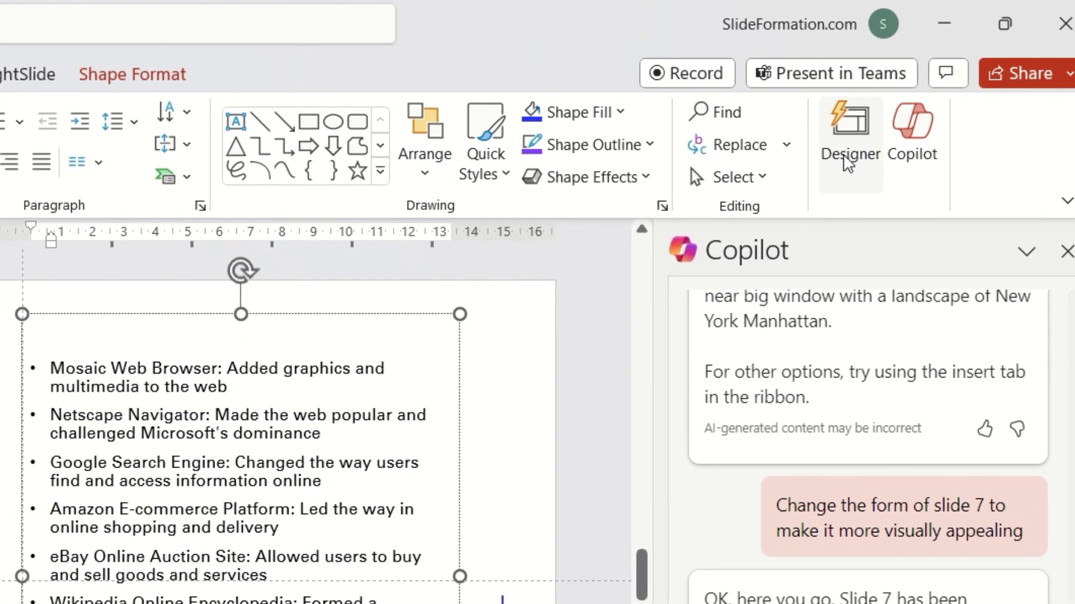
Try Designer's box diagram, arrow-flow, circular flow, bullet-list and circle designs on slide 7.
left_click(841, 162)
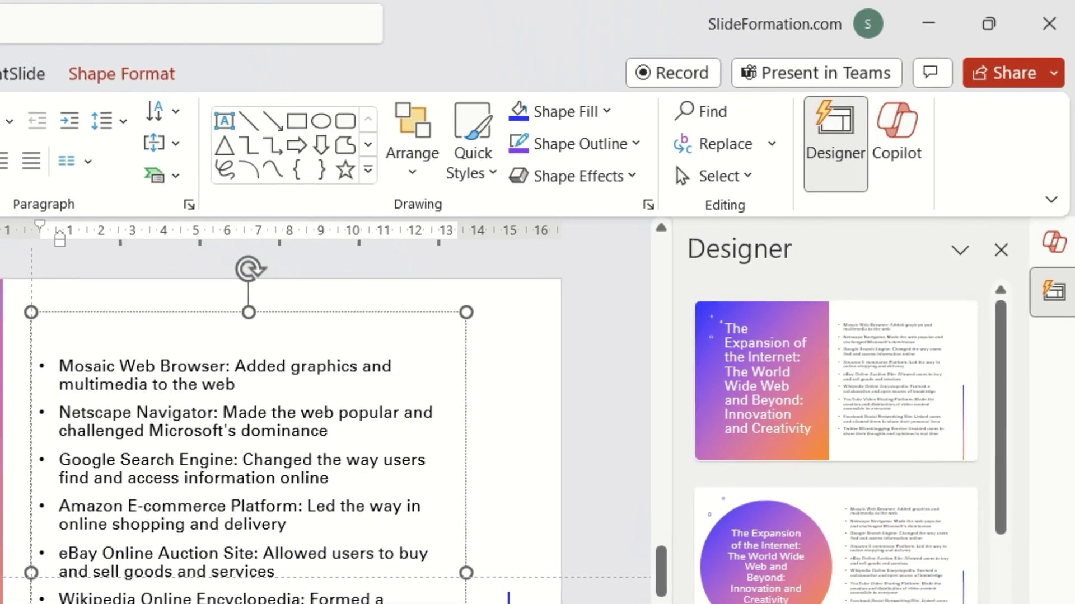
scroll(882, 374, "down", 3)
scroll(845, 560, "down", 3)
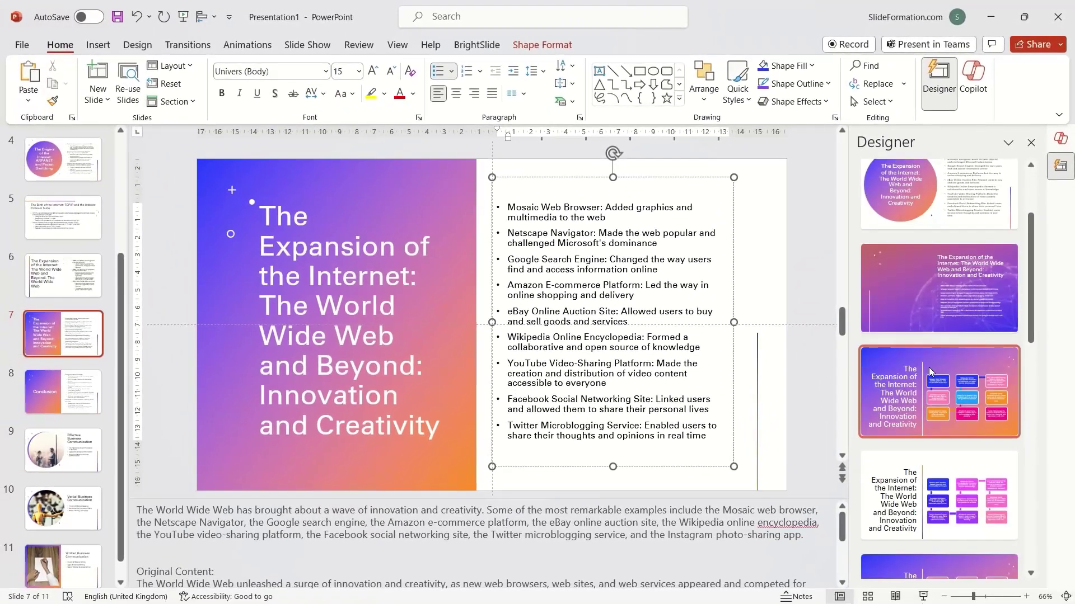
scroll(937, 397, "down", 1)
left_click(940, 419)
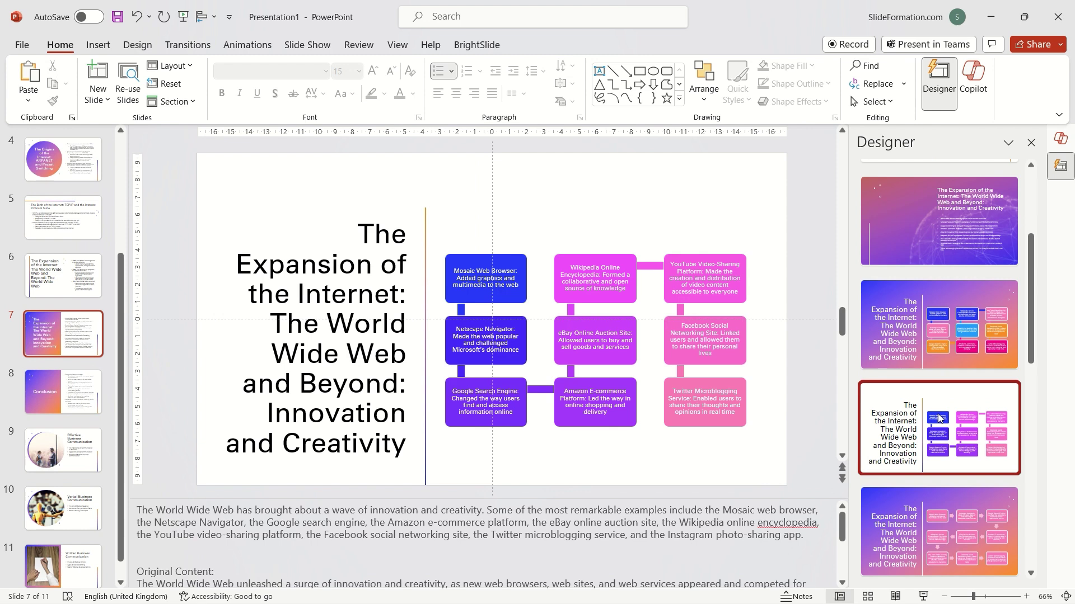
scroll(940, 425, "down", 2)
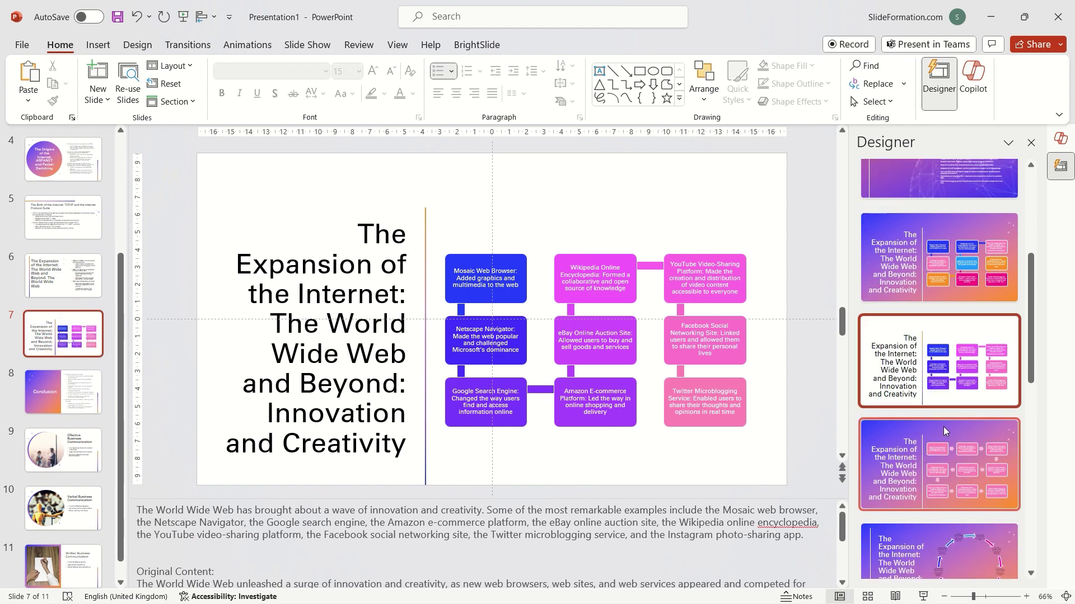
left_click(942, 435)
scroll(946, 453, "down", 2)
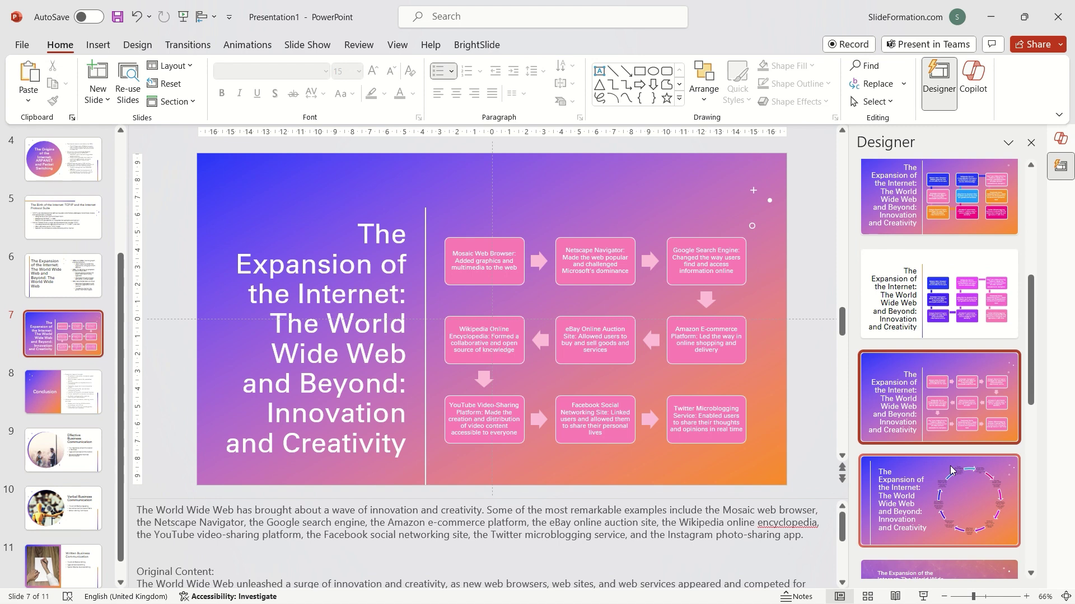
left_click(953, 475)
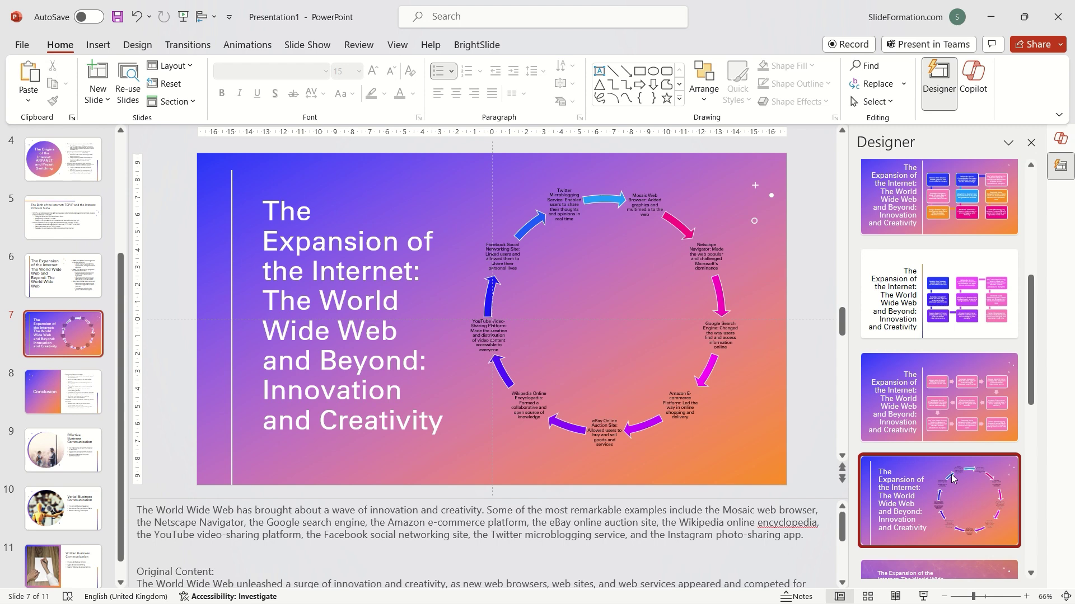
left_click(951, 474)
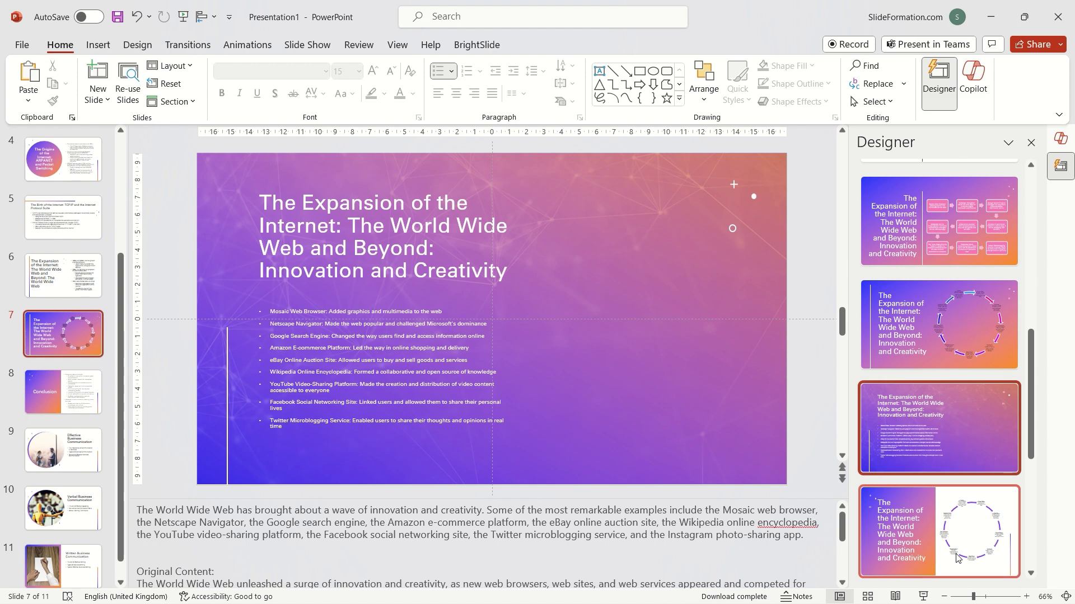
left_click(957, 557)
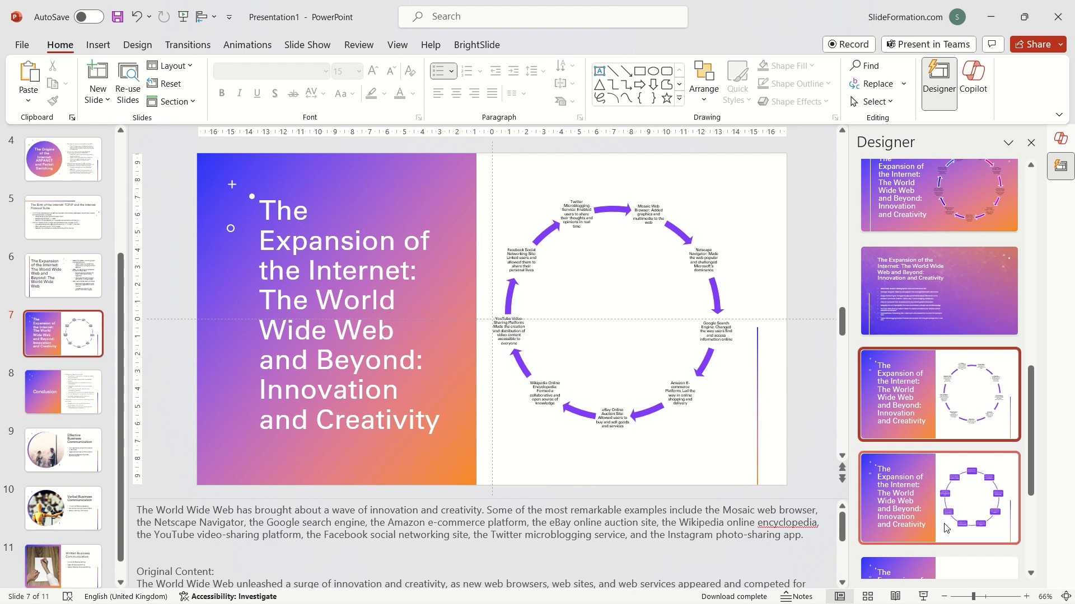
Load more design ideas and apply the colourful gradient box-grid design to slide 7.
scroll(946, 528, "down", 3)
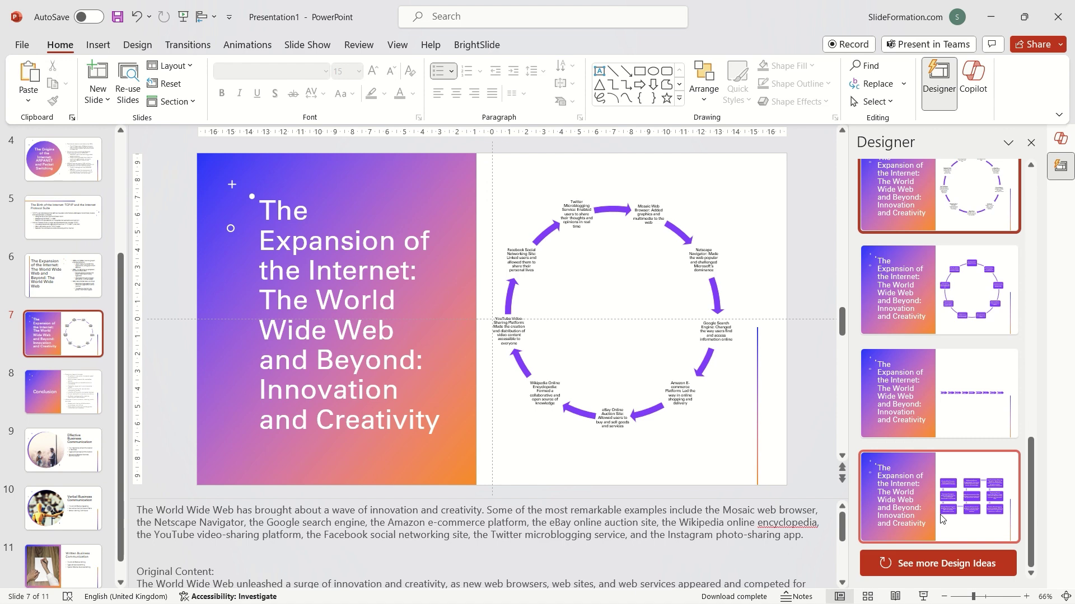
left_click(968, 424)
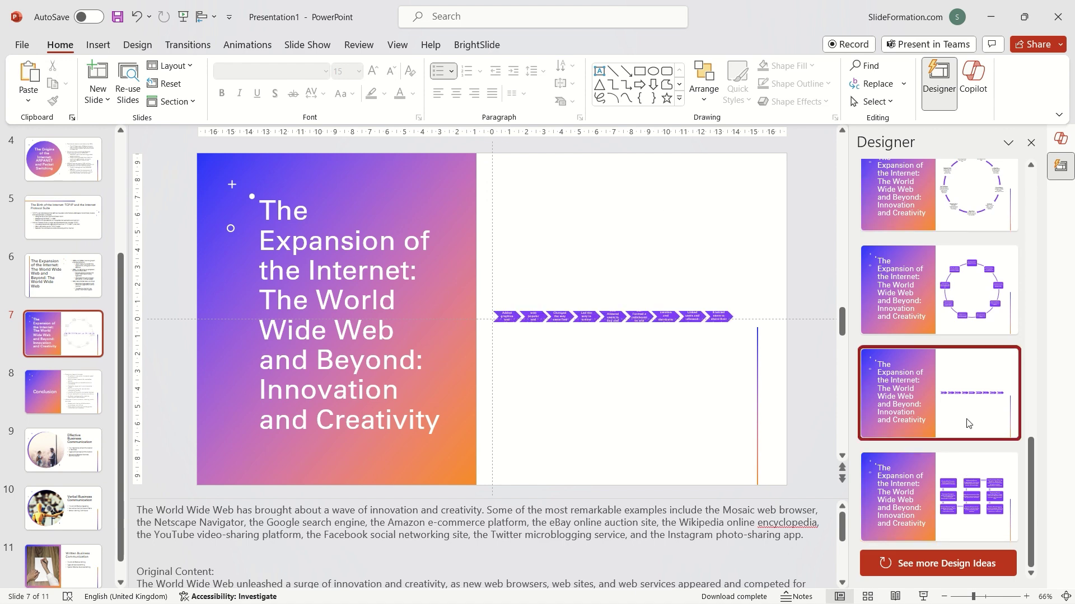
left_click(951, 489)
left_click(954, 565)
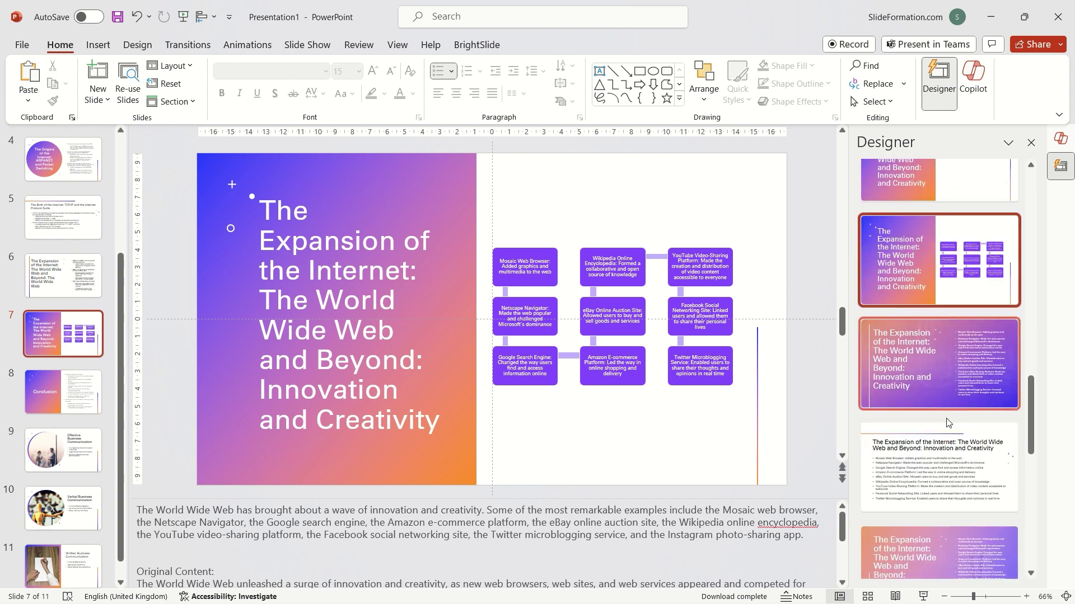
left_click(955, 370)
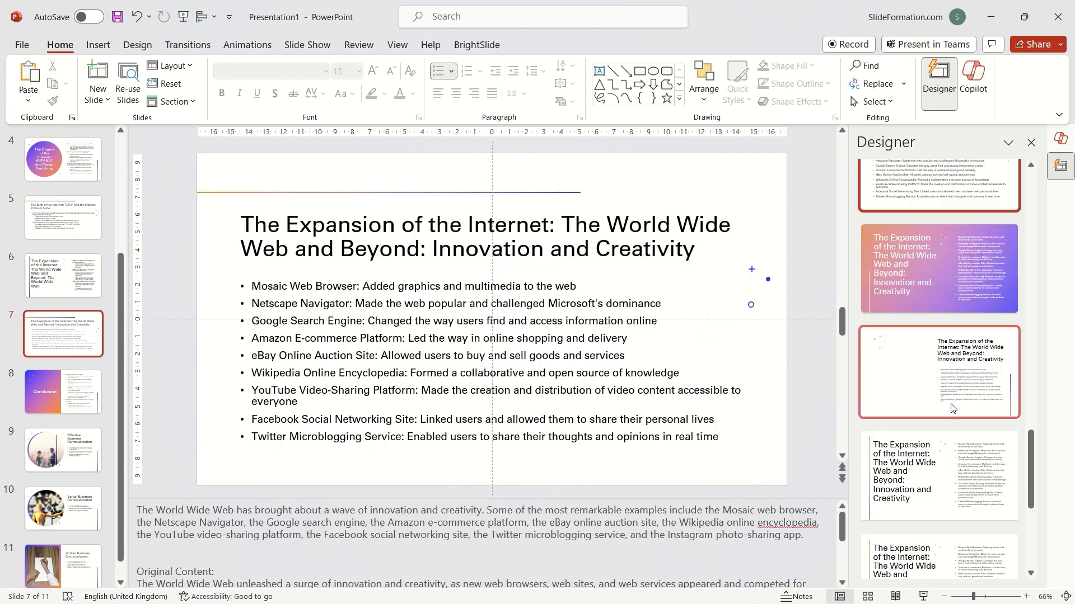
scroll(950, 414, "down", 5)
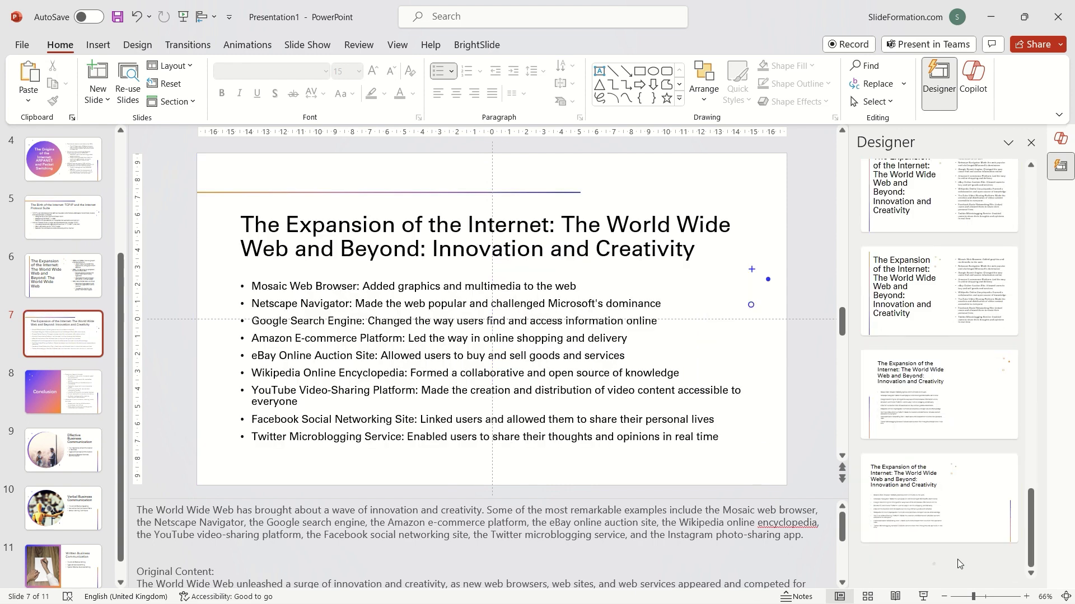
left_click(957, 559)
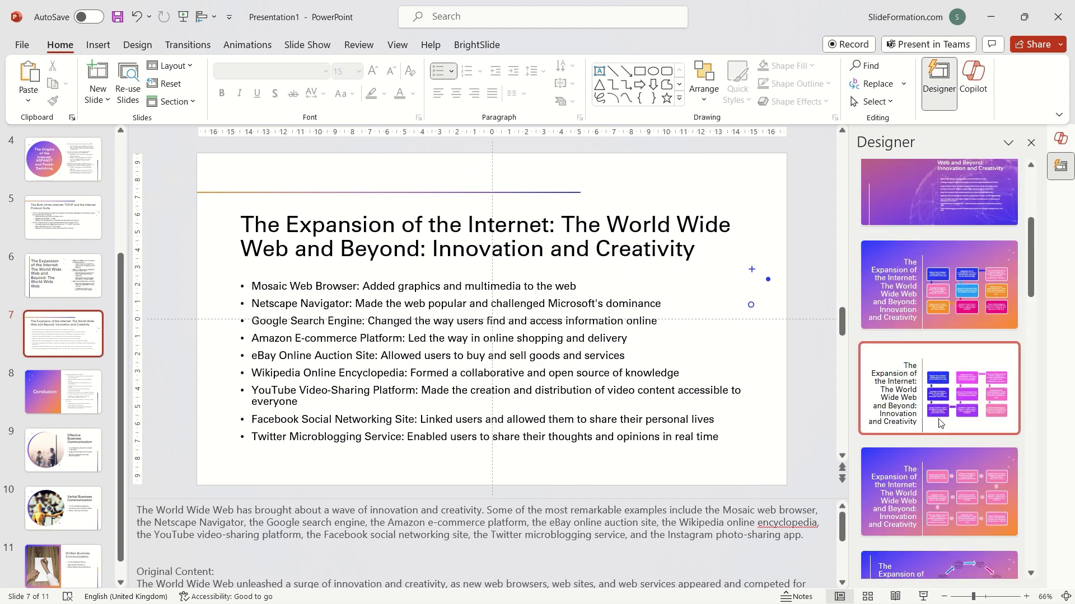
left_click(938, 318)
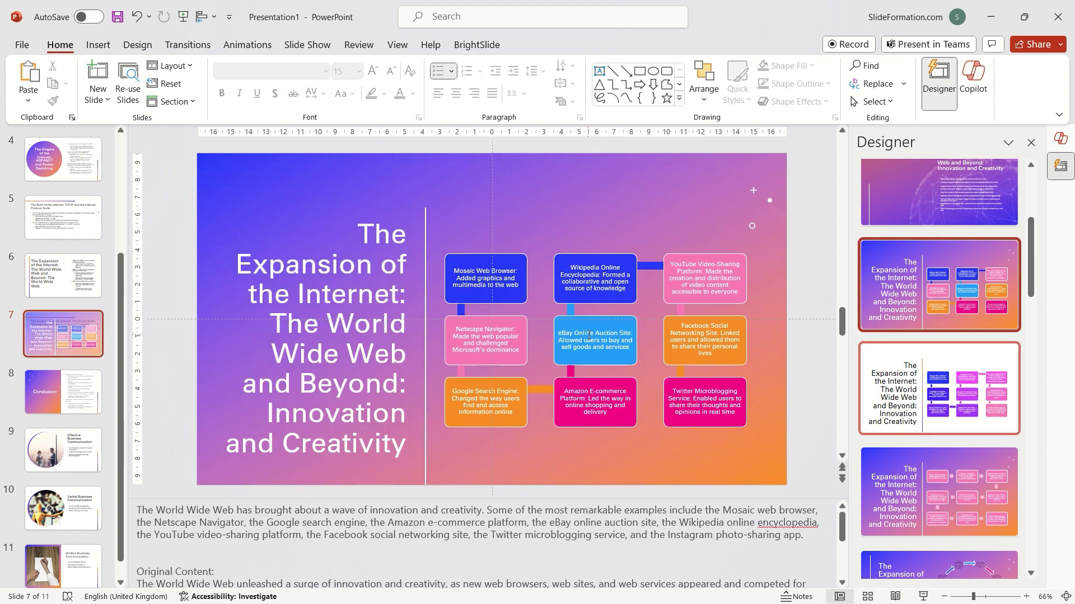
left_click(699, 238)
Convert slide 7's SmartArt diagram to ordinary shapes.
left_click(459, 270)
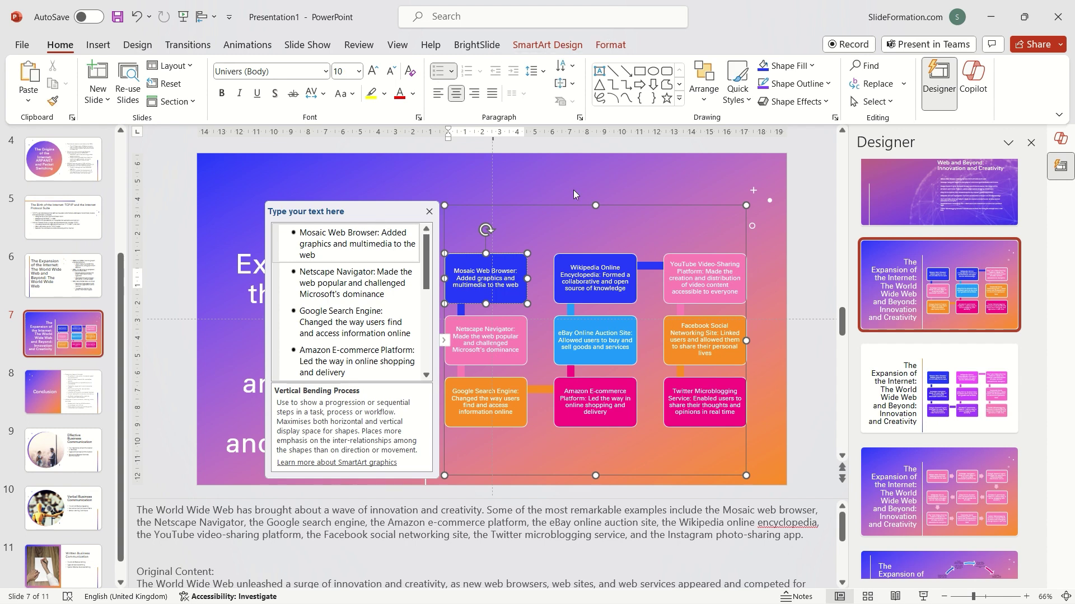
left_click(536, 203)
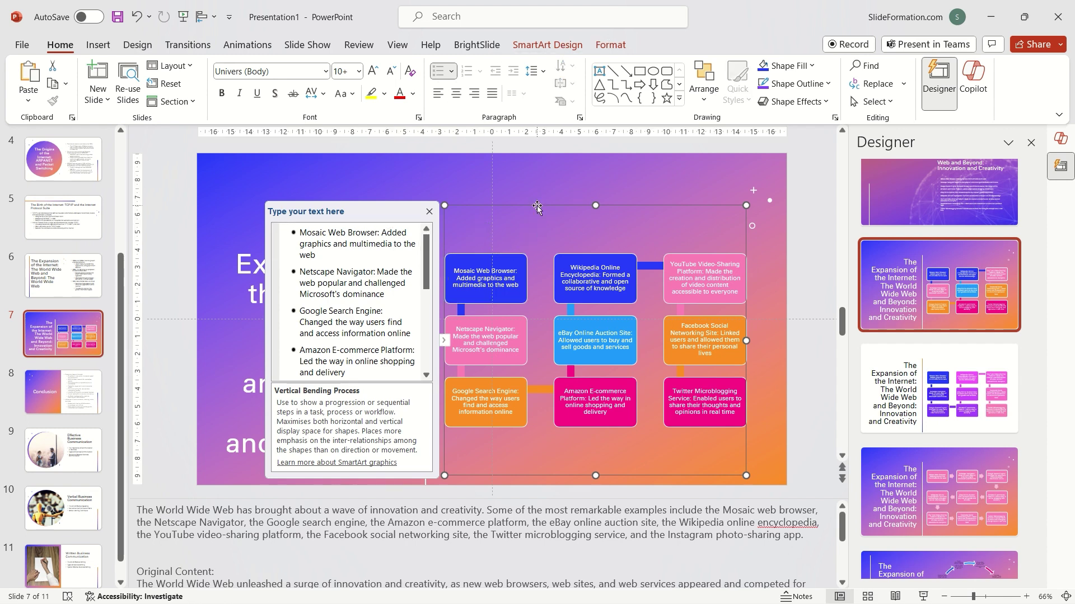
left_click(571, 46)
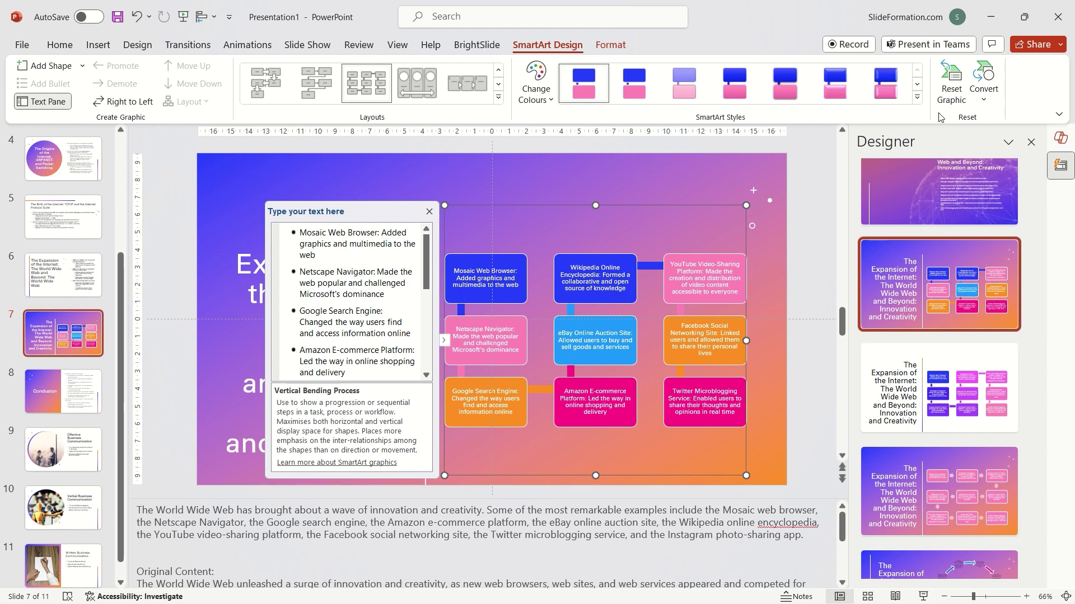
left_click(983, 84)
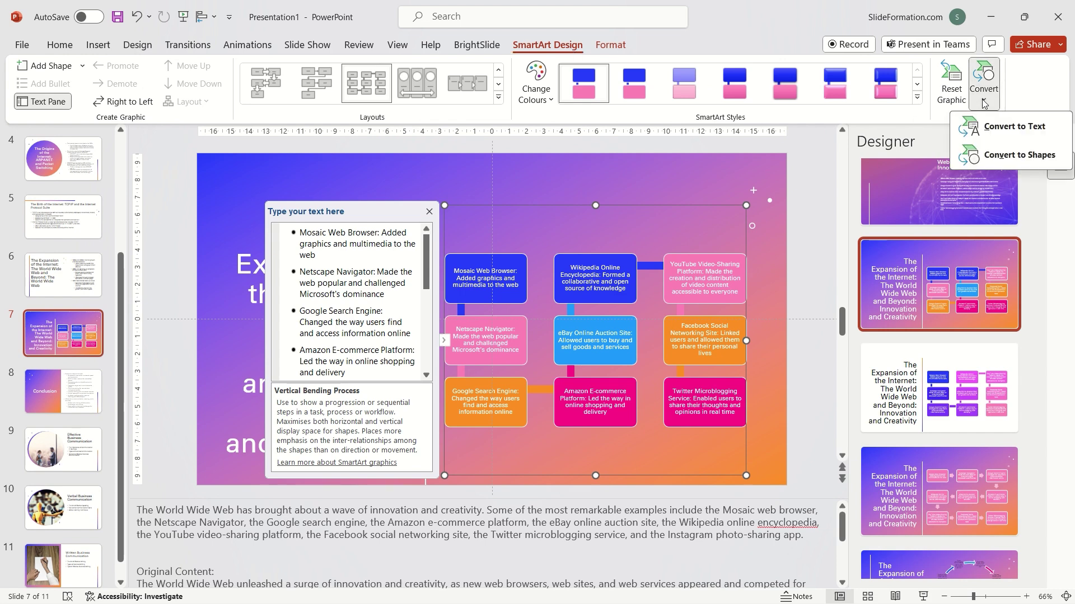
left_click(1020, 155)
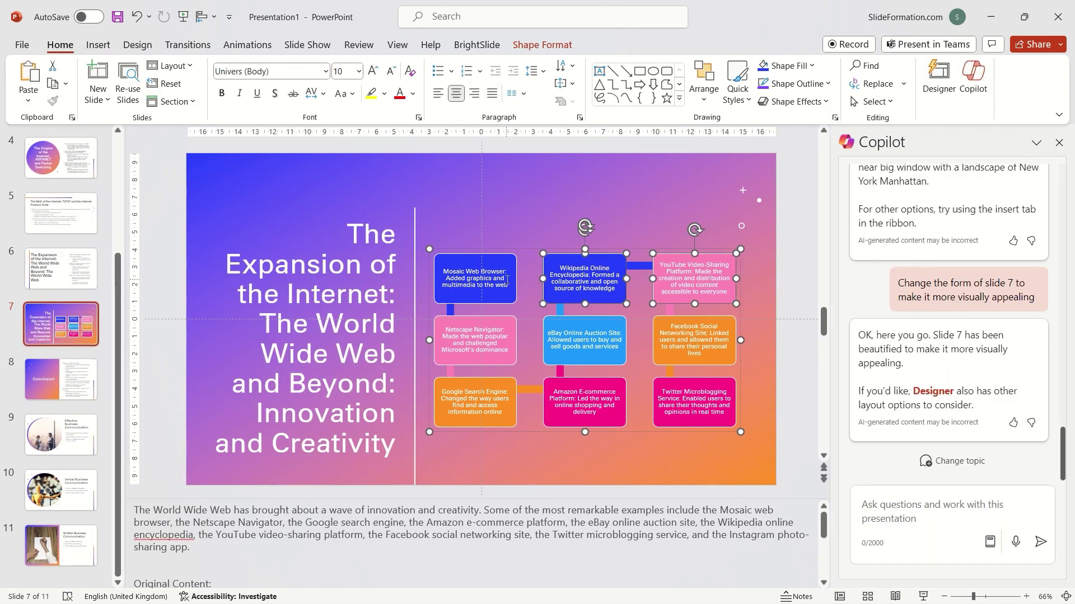
Fill all nine boxes with the same blue, enlarge their text and shrink the title to about 32 pt.
key("ctrl+a")
left_click(789, 65)
left_click(801, 110)
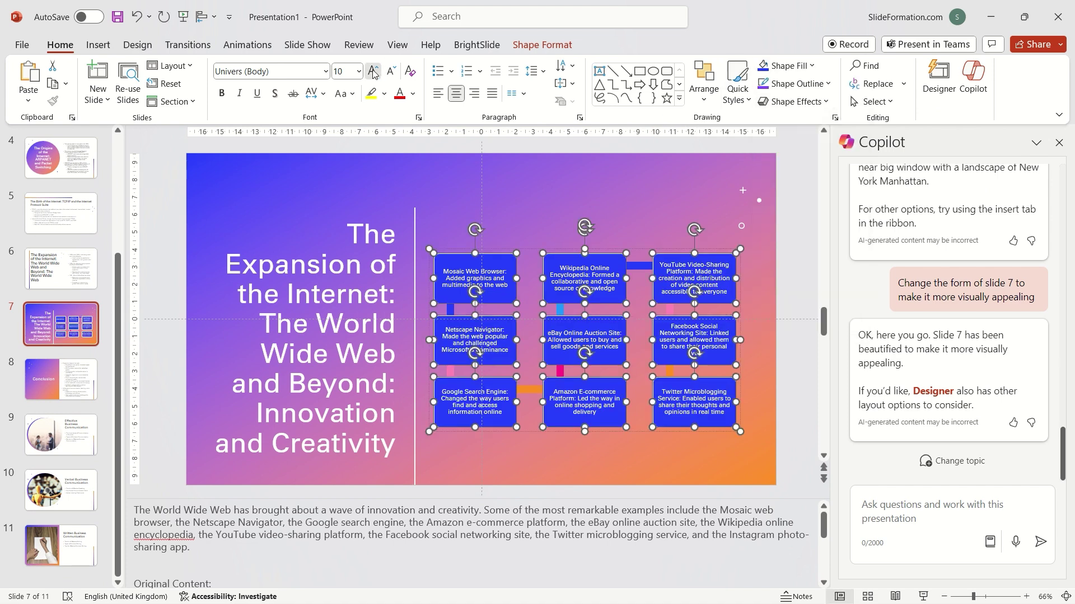
left_click(374, 72)
key("Tab")
key("ctrl+a")
left_click(392, 71)
left_click(392, 72)
left_click(392, 72)
key("Escape")
Enlarge the nine-box group, colour the connectors pink and increase the box text size.
left_click(429, 236)
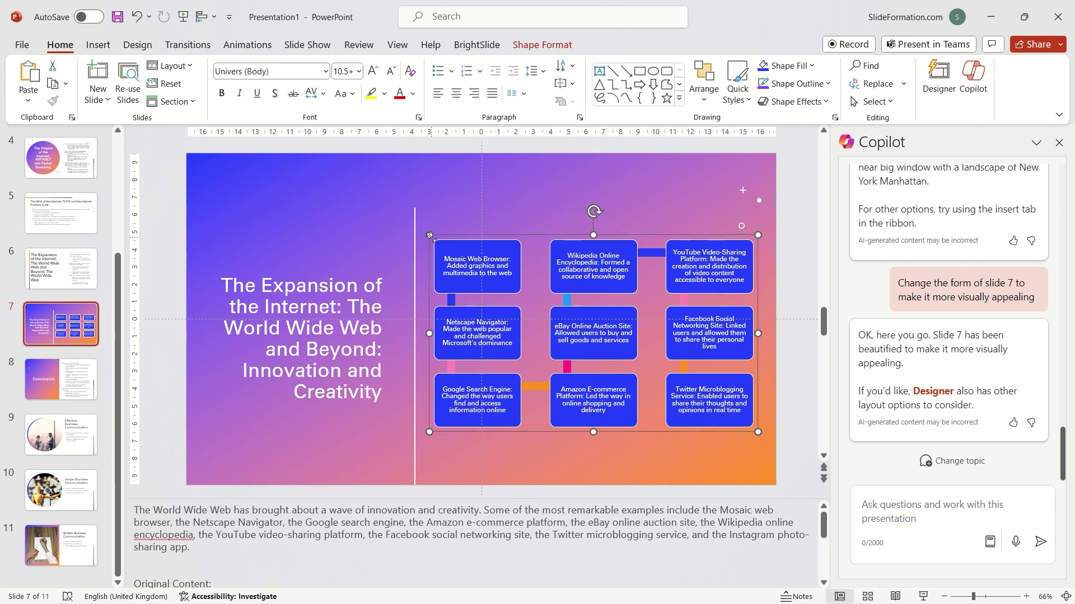
left_click_drag(429, 236, 422, 223)
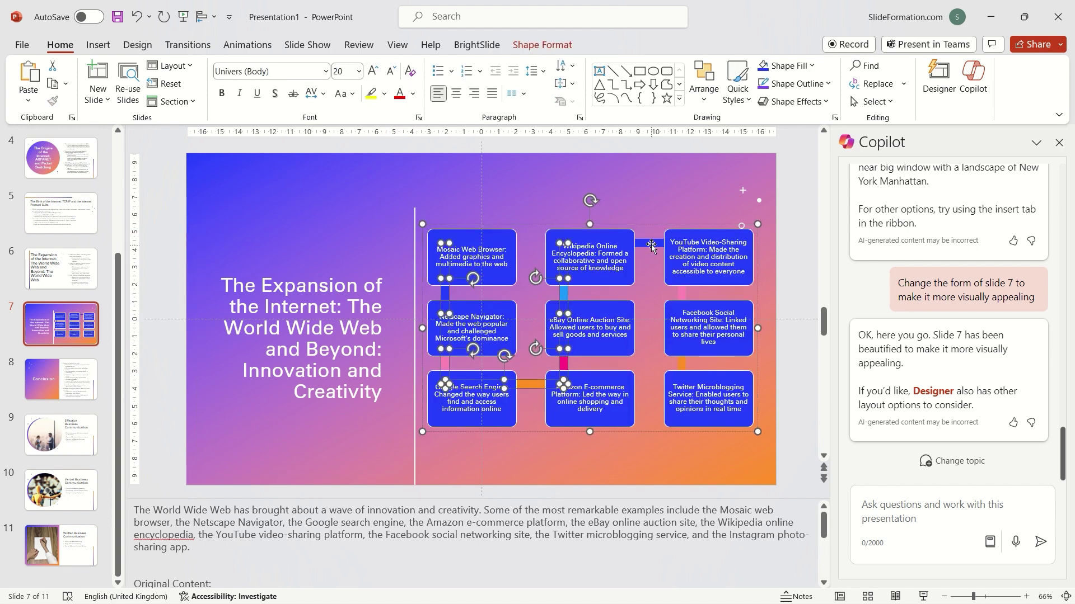
left_click(812, 66)
left_click(834, 104)
left_click(516, 359)
key("Escape")
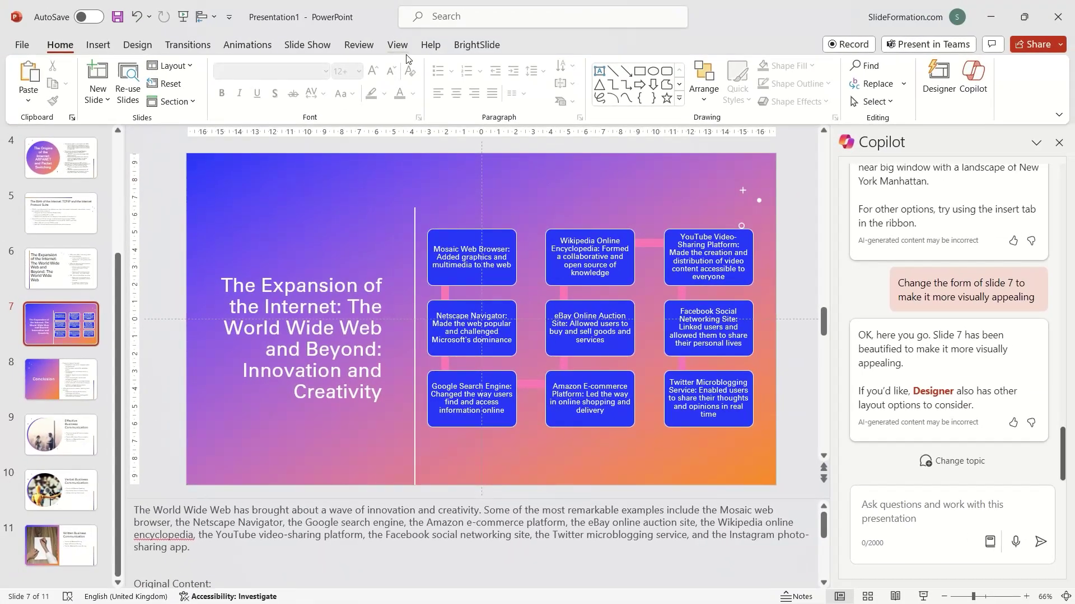
Check Slide Master view and return, then show slide 8 Conclusion and slide 9 Effective Business Communication.
left_click(409, 7)
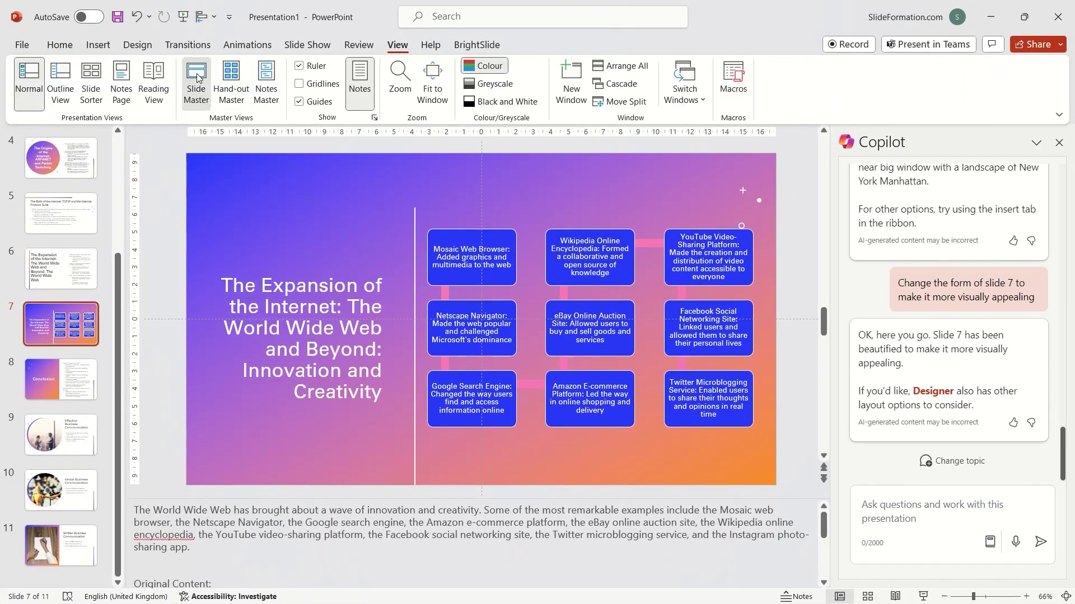
left_click(195, 91)
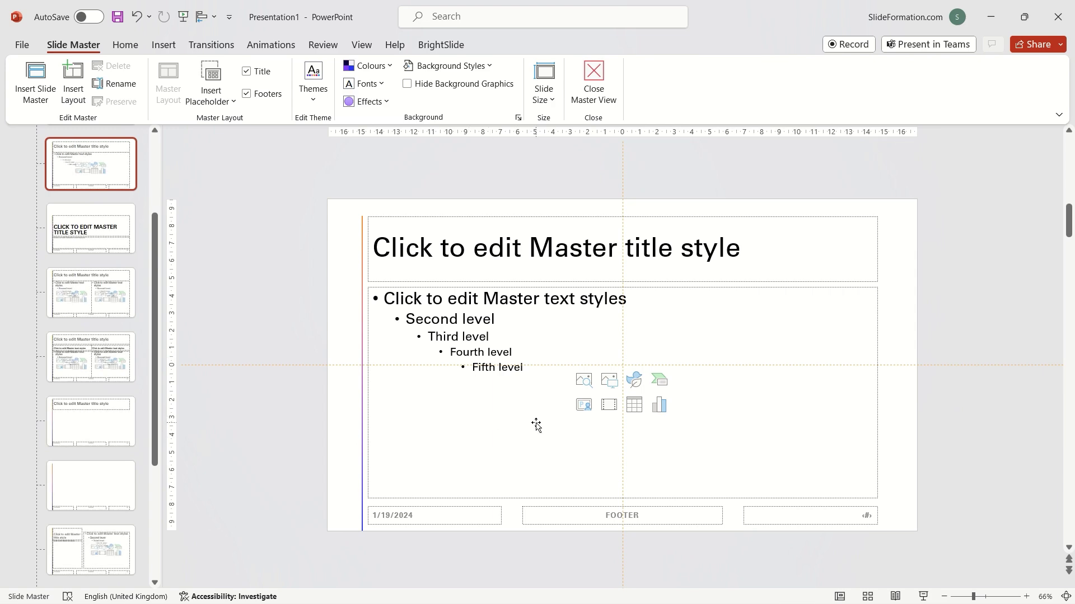
left_click(593, 84)
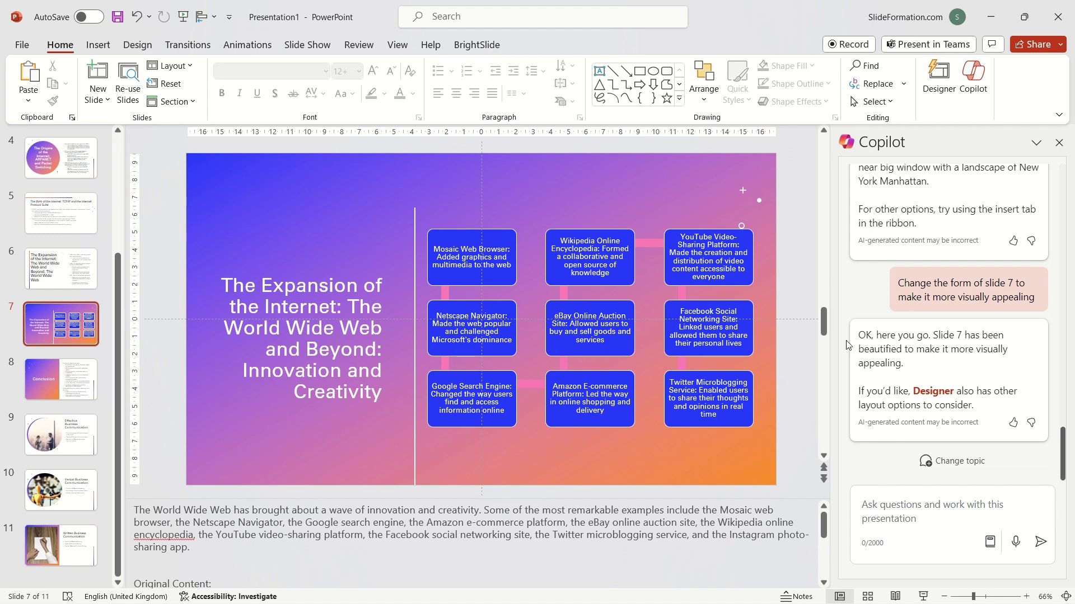
left_click(93, 393)
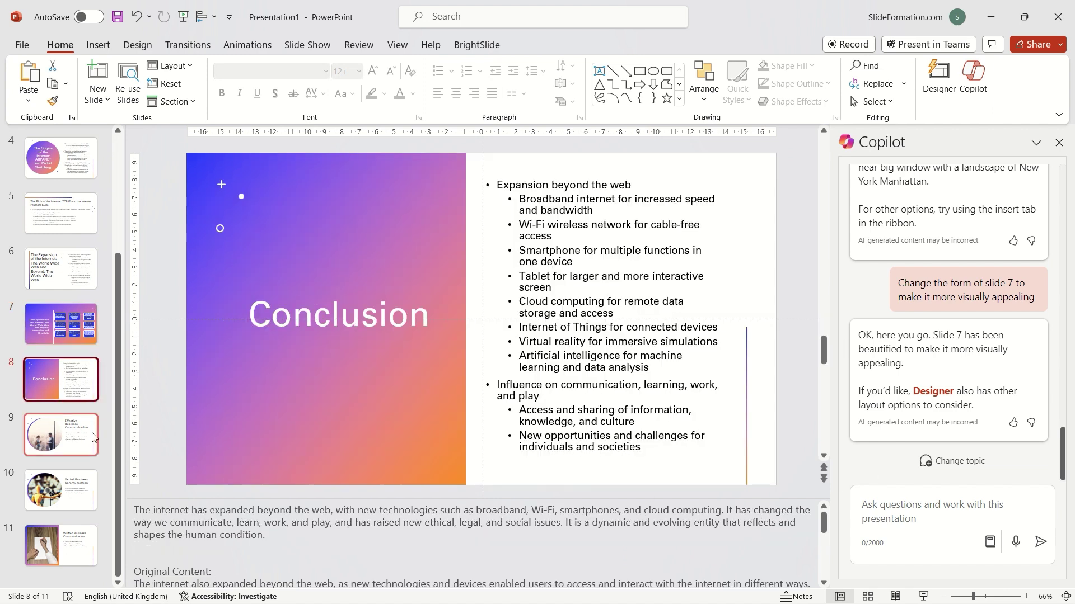
left_click(92, 436)
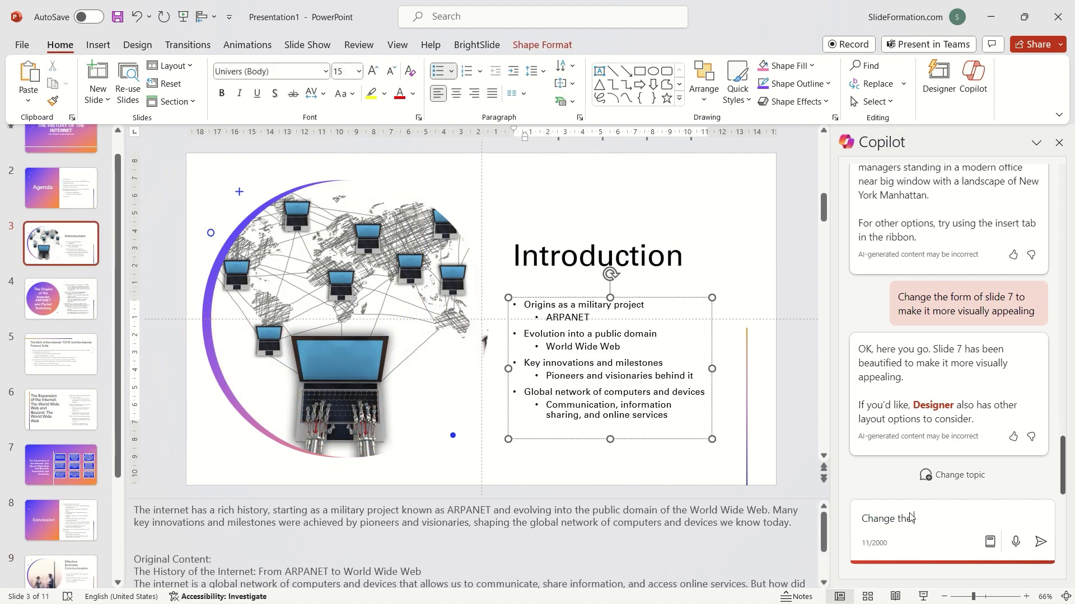
Ask Copilot to make this slide deeper and more technical, then expand the deck to 20 slides.
type("e content on this slide to make it more ")
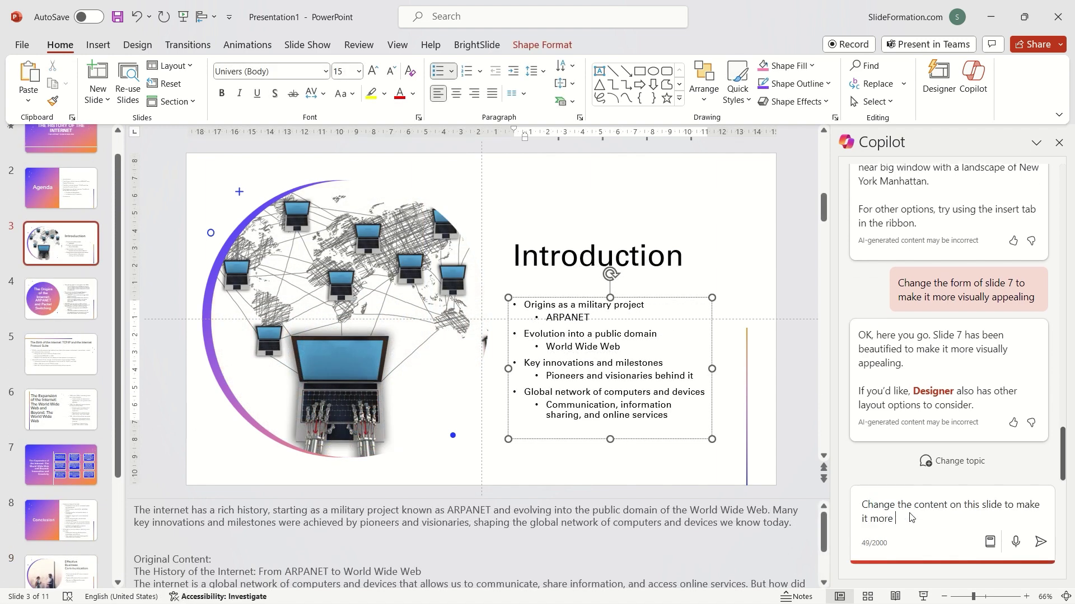
type("deep and technical. Give more specific details.")
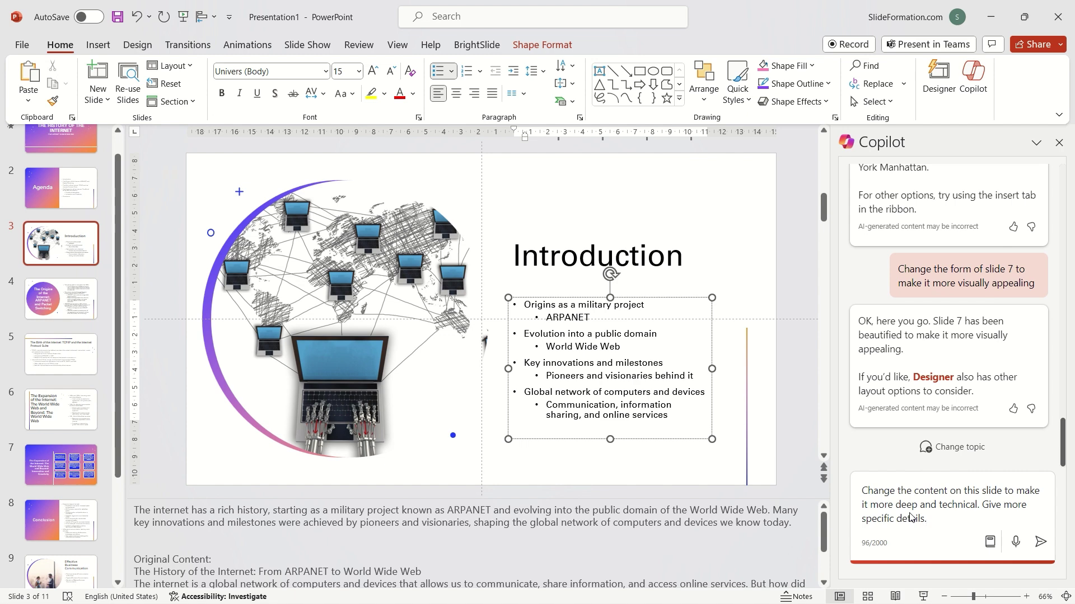
key("Return")
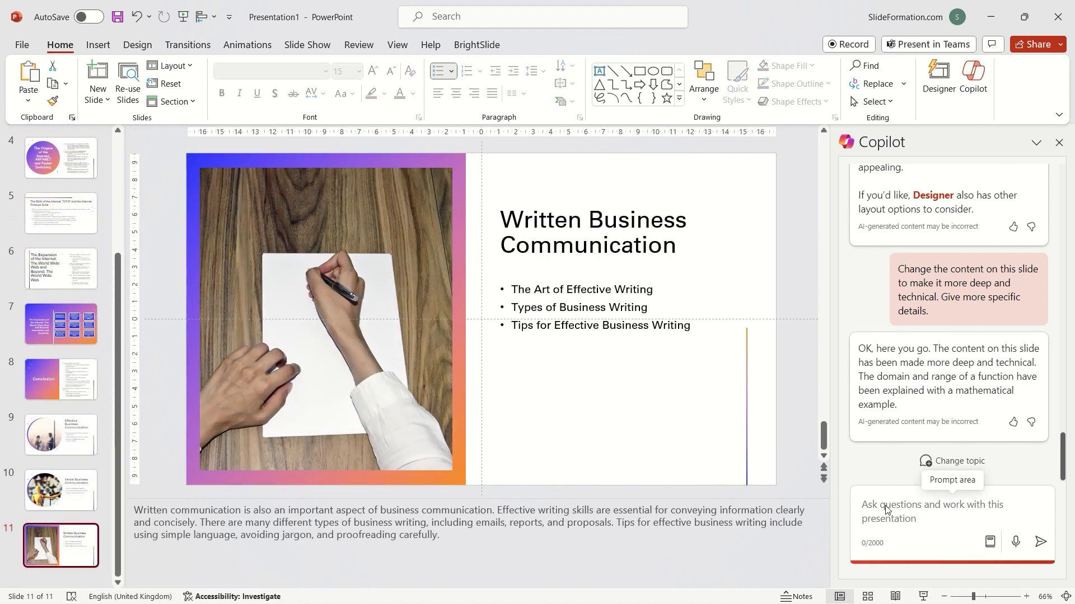
type("Make the prosentarion 20 slides. Give more specific details on communi")
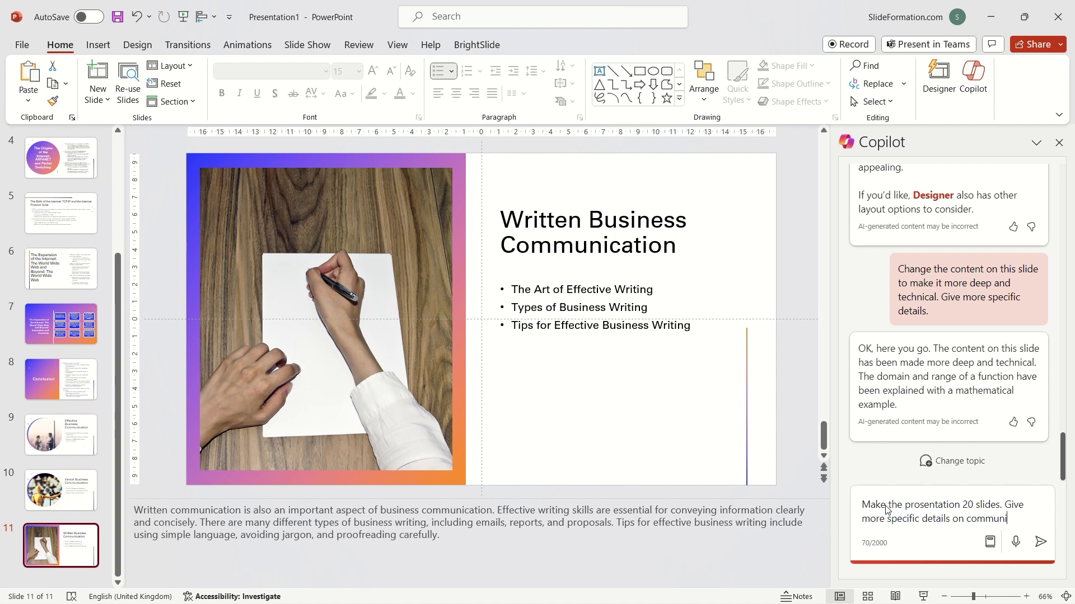
type("cation.")
key("Return")
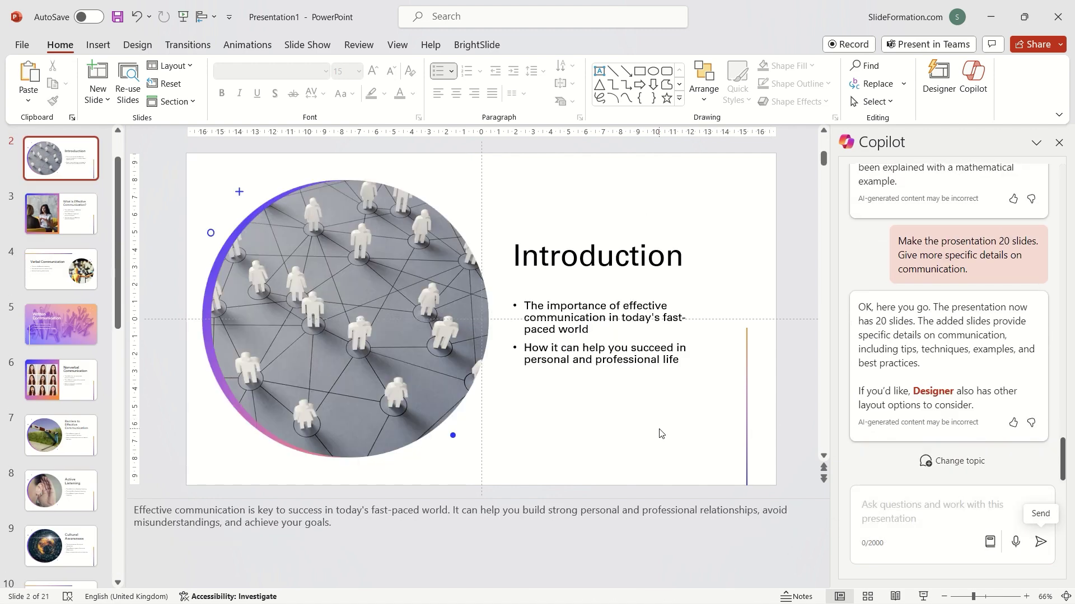
Undo and redo Copilot's expansion, keeping the 21-slide deck.
left_click(136, 17)
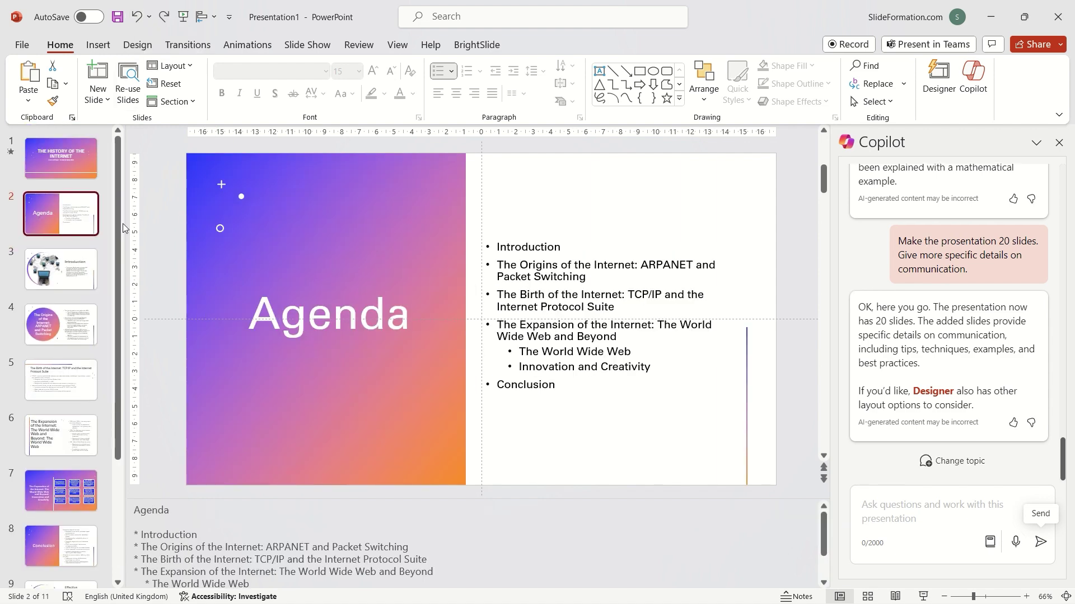
scroll(79, 463, "down", 3)
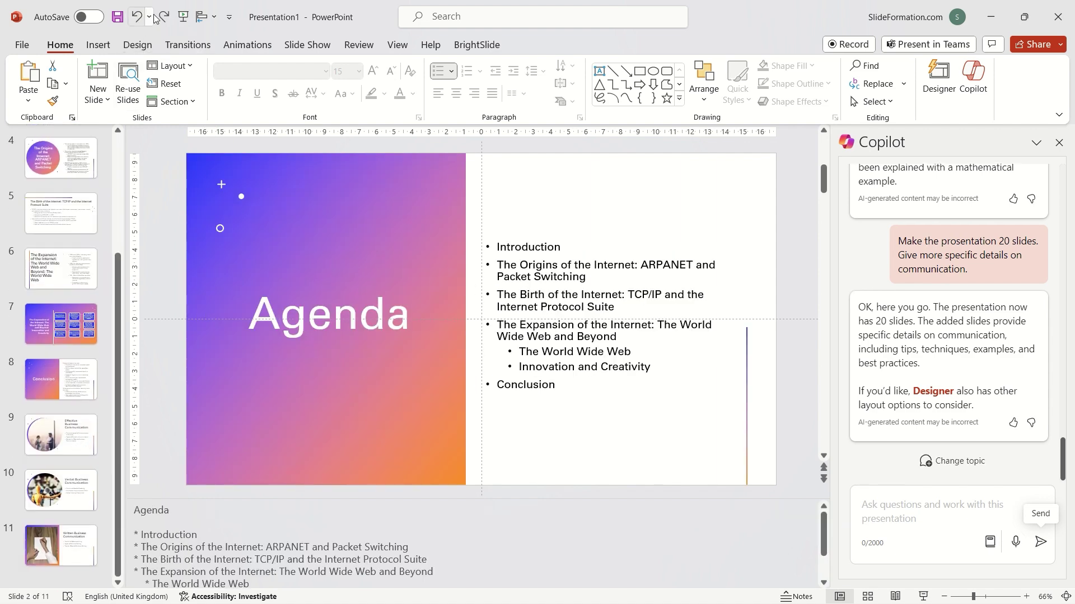
left_click(163, 17)
Go to slide 17 on innovation and creativity and start a new Copilot prompt.
scroll(97, 390, "down", 3)
left_click(79, 415)
left_click(79, 448)
left_click(89, 515)
left_click(76, 566)
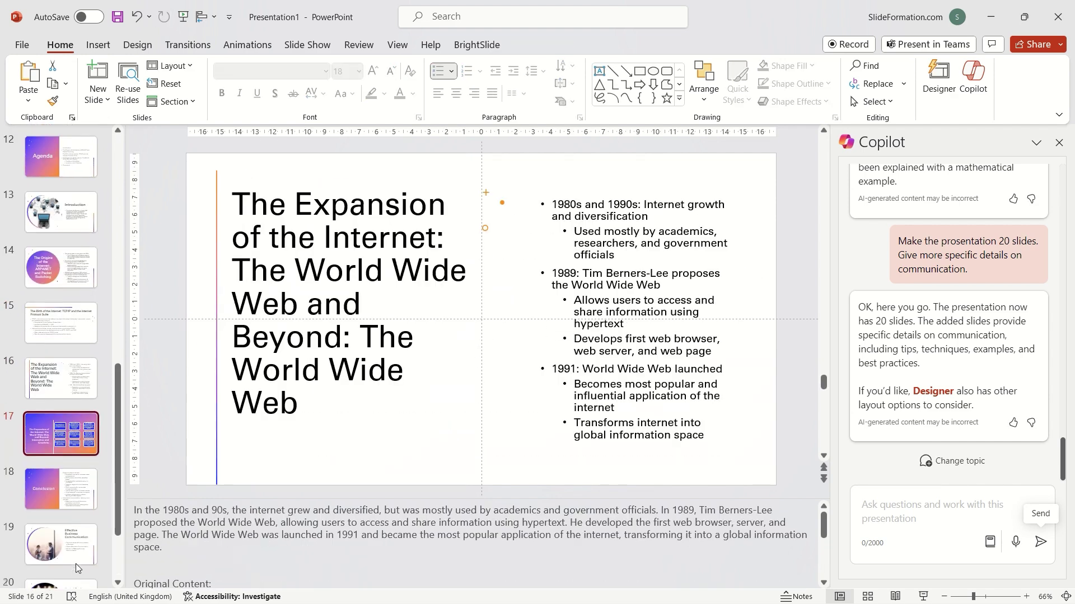
left_click(987, 514)
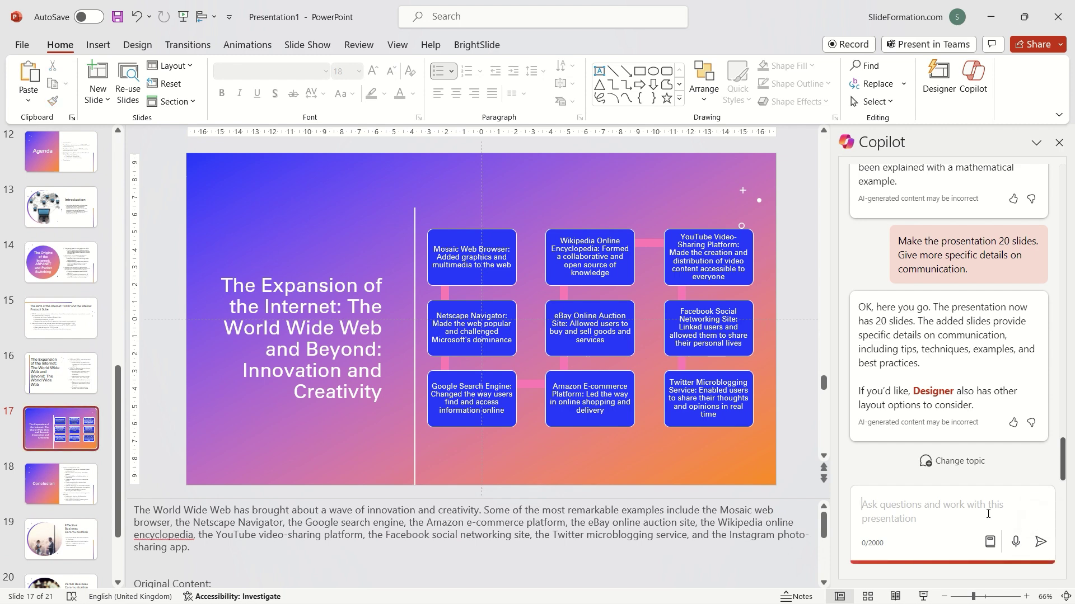
Use Copilot's Understand prompt to summarise this presentation, then scroll through its main ideas and references.
left_click(990, 539)
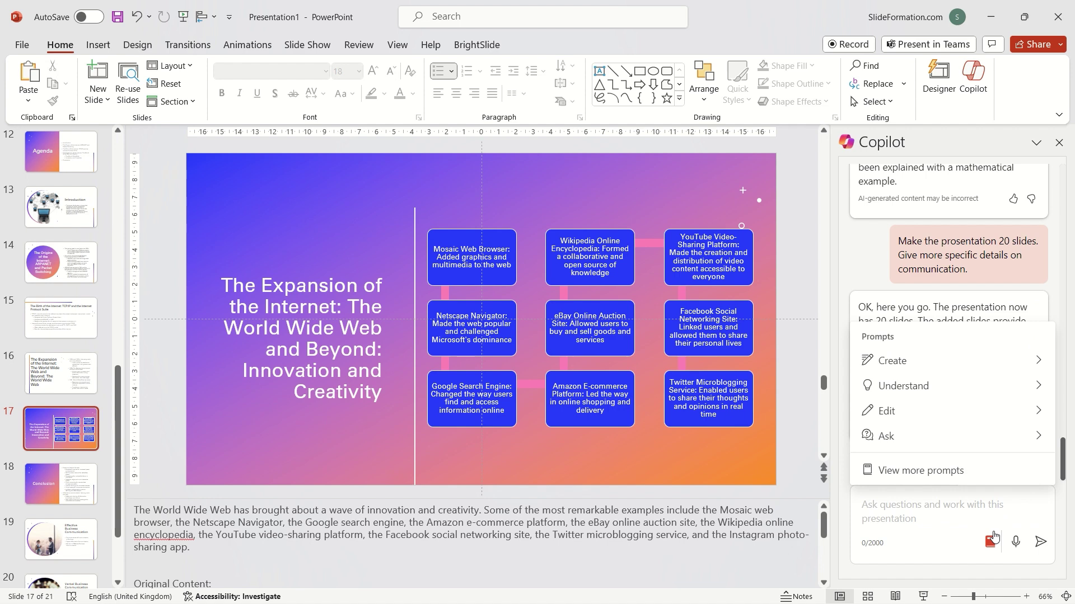
left_click(1034, 391)
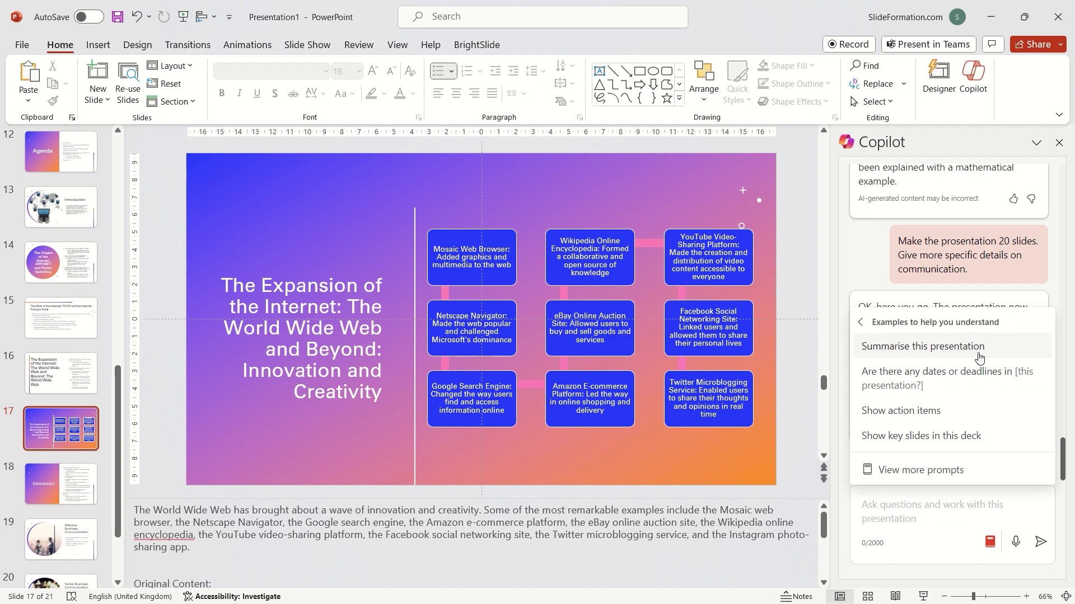
left_click(945, 358)
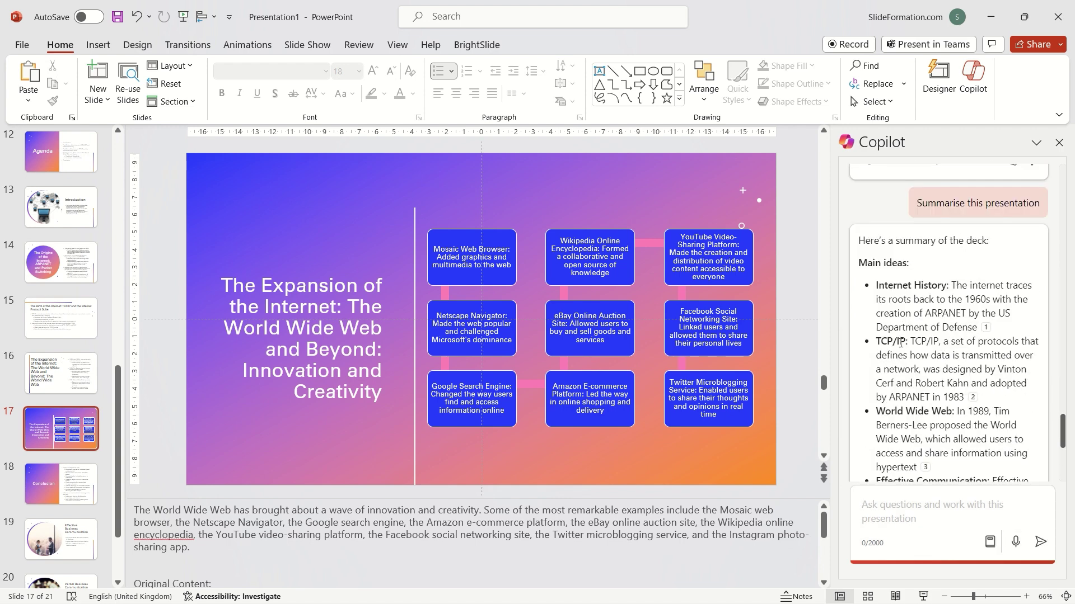
scroll(957, 413, "down", 5)
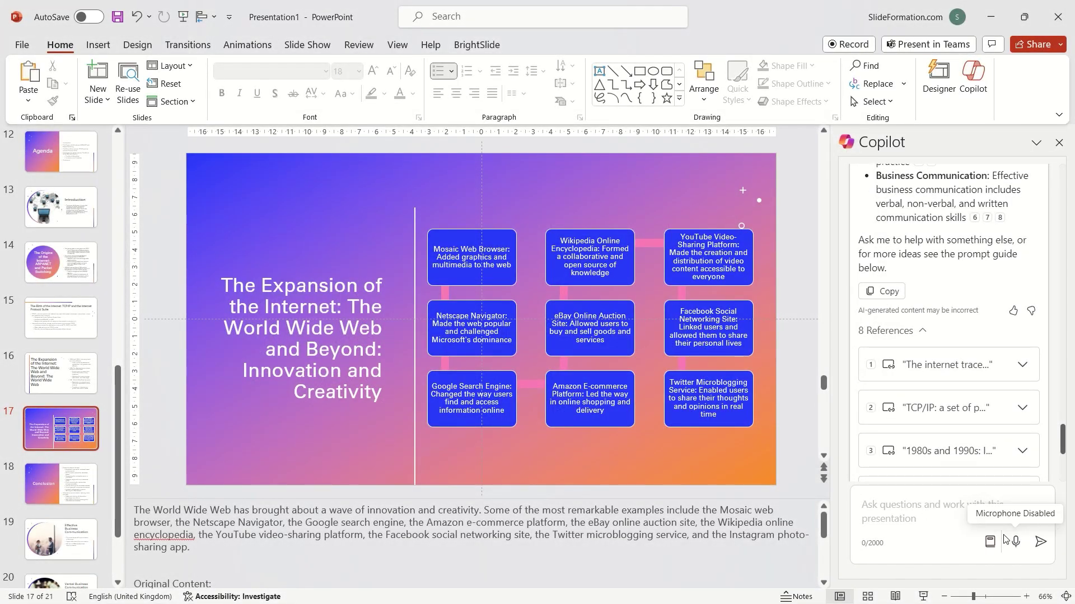
Turn on Copilot voice input, then open the suggested prompts and the full prompt library.
left_click(1015, 543)
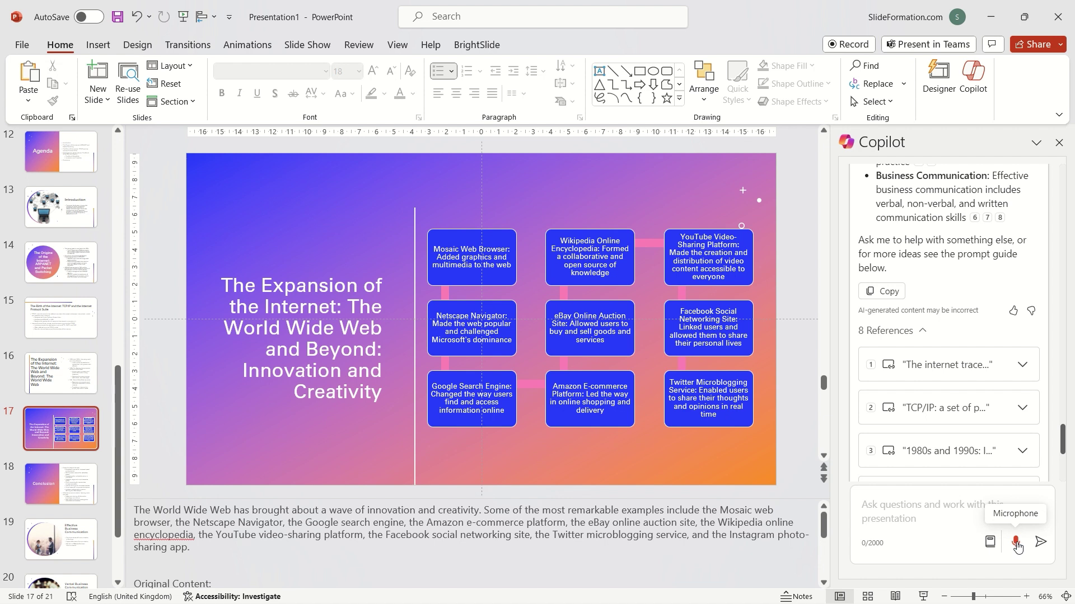
left_click(991, 542)
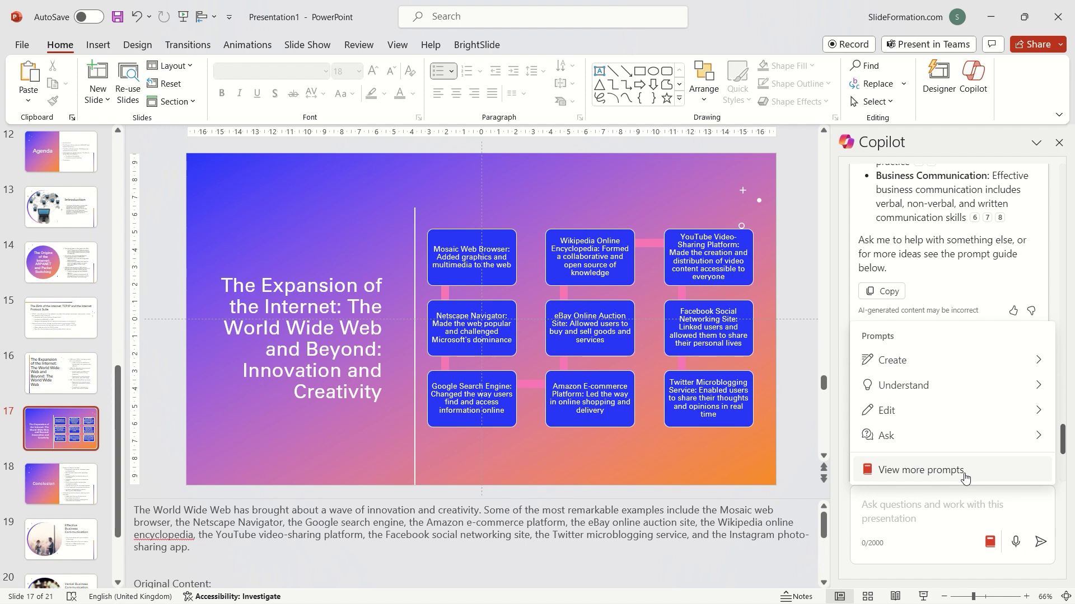
left_click(963, 477)
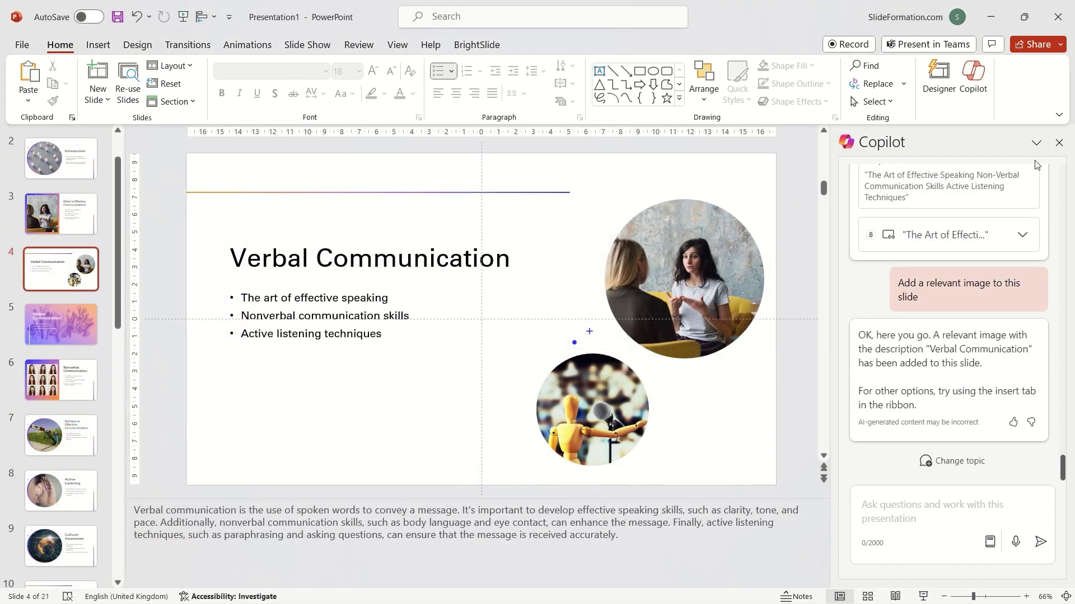
Try several Designer ideas and apply the circular-gradient design to the Verbal Communication slide.
left_click(938, 79)
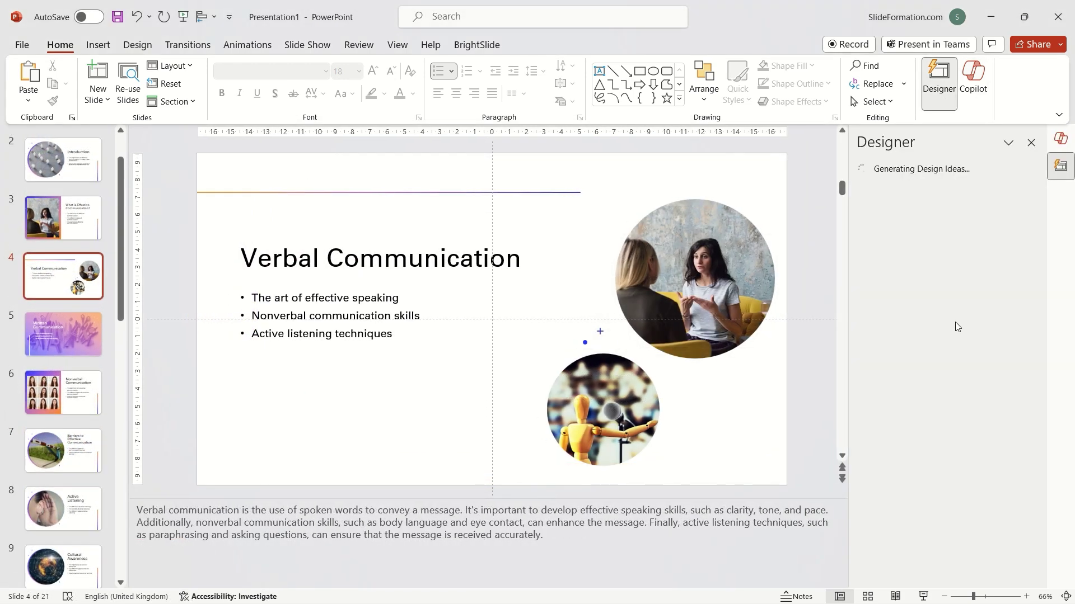
scroll(971, 395, "down", 3)
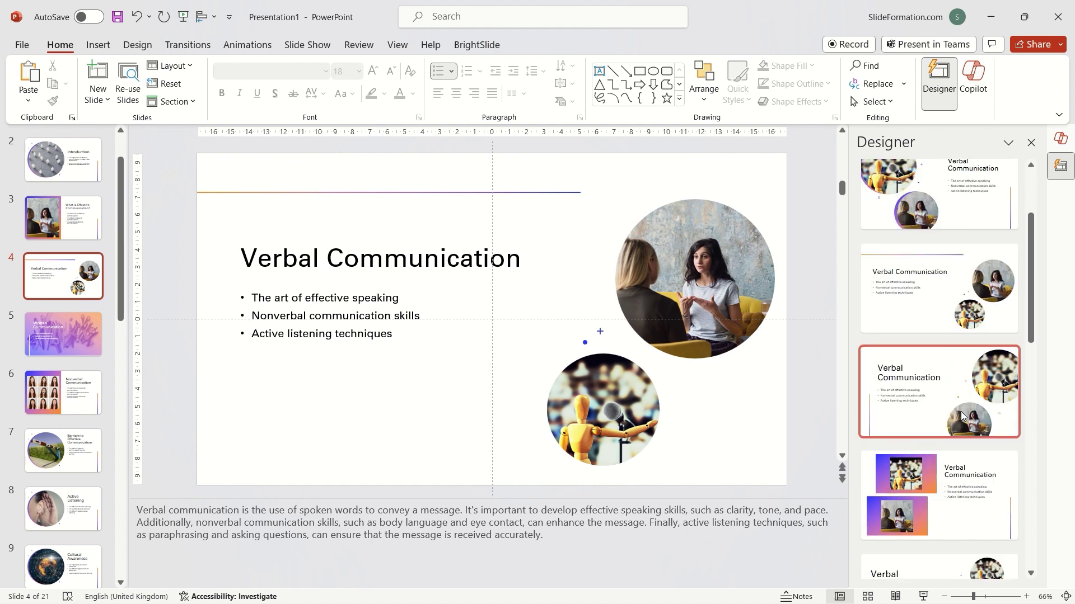
left_click(960, 411)
scroll(960, 412, "down", 3)
left_click(965, 392)
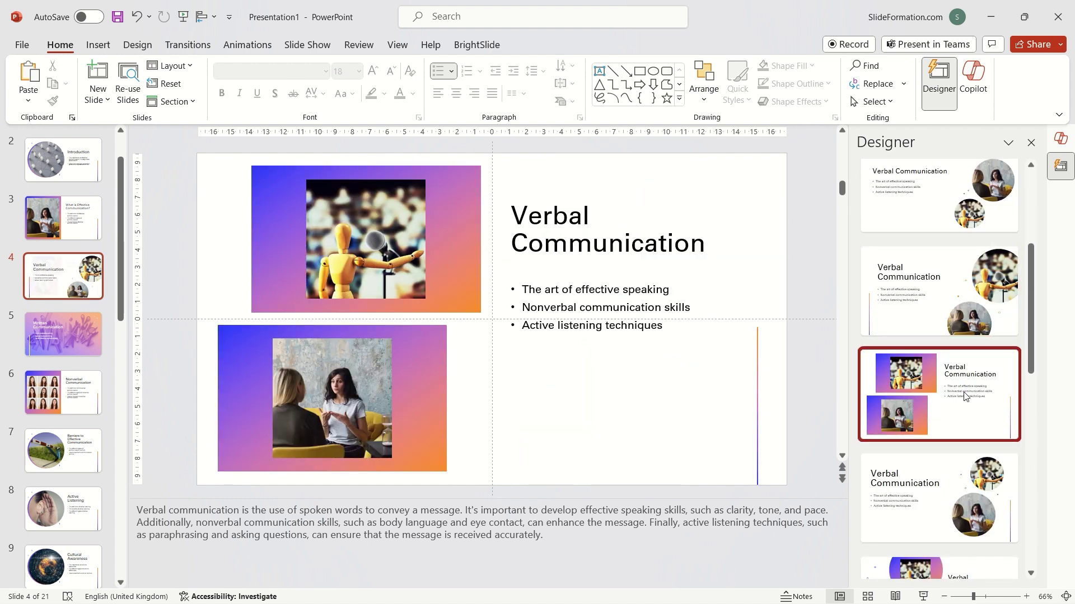
scroll(967, 439, "down", 3)
left_click(934, 485)
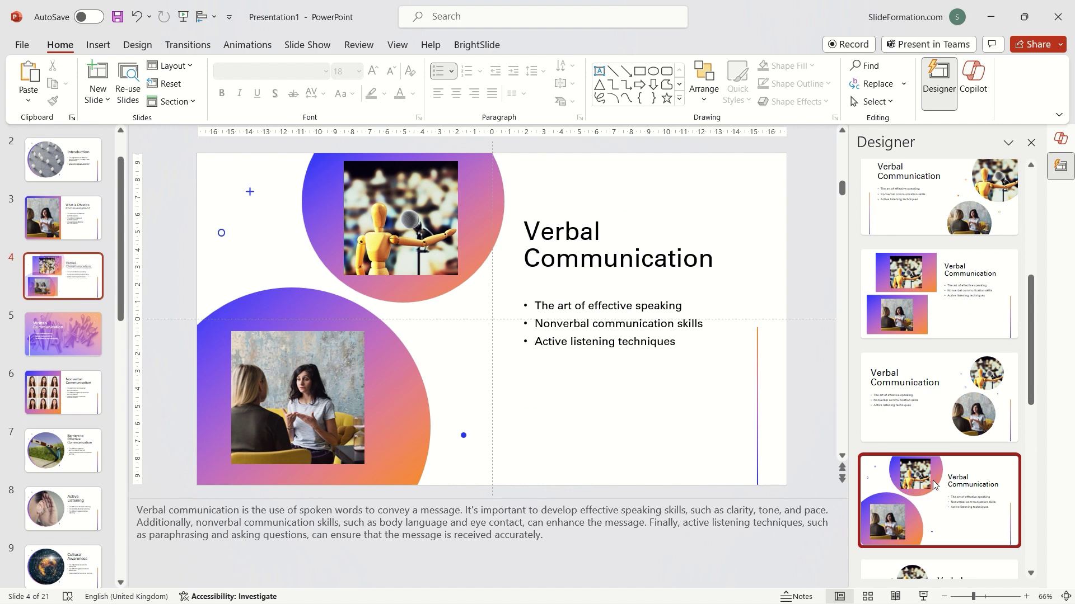
Crop the slide's photo to an Oval shape so it appears as a circle.
left_click(351, 363)
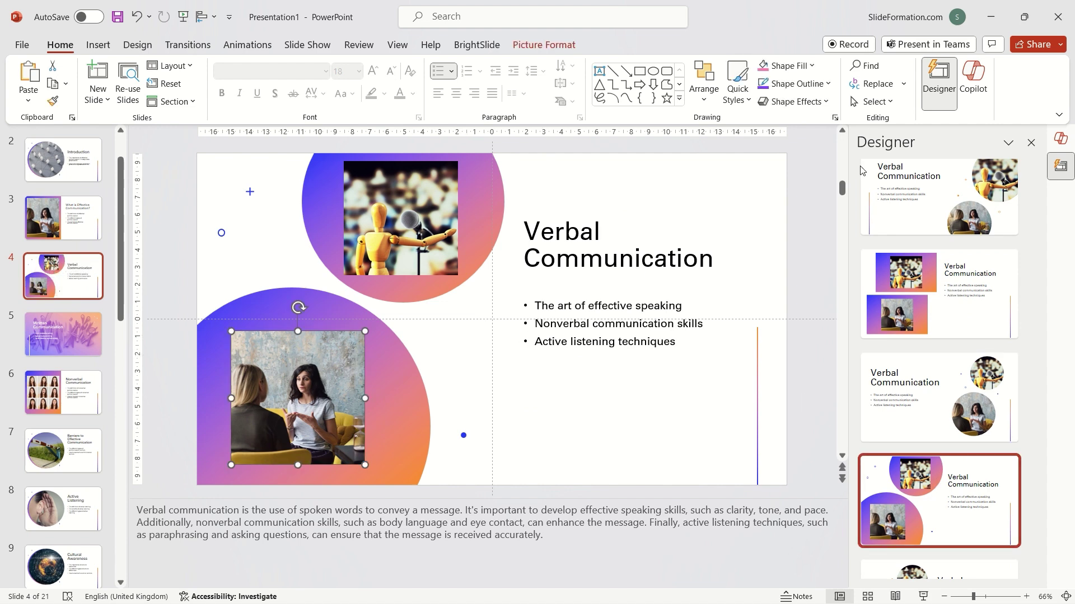
left_click(544, 45)
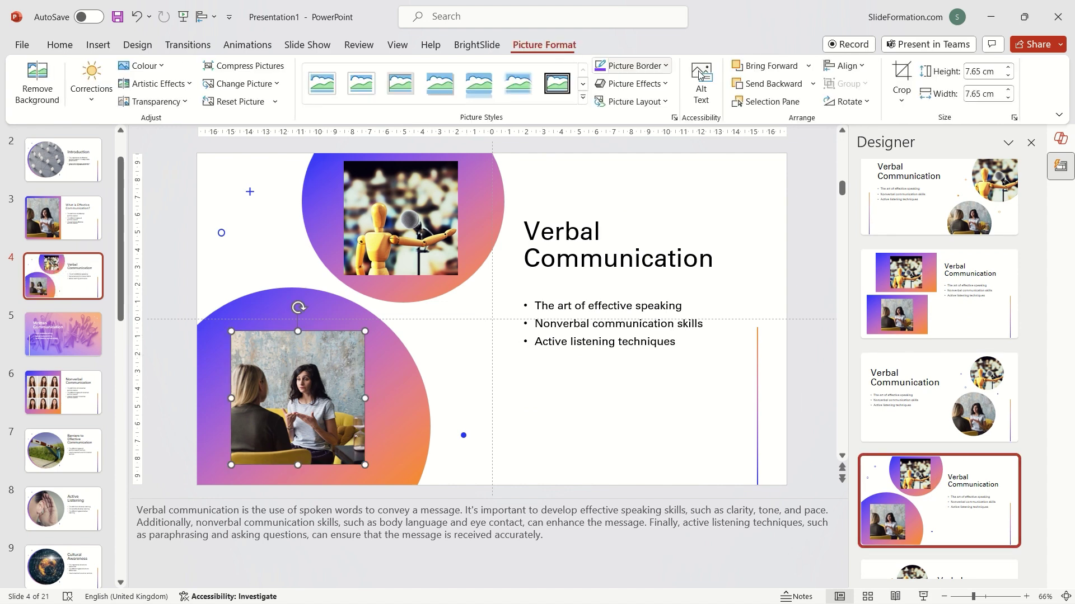
left_click(902, 99)
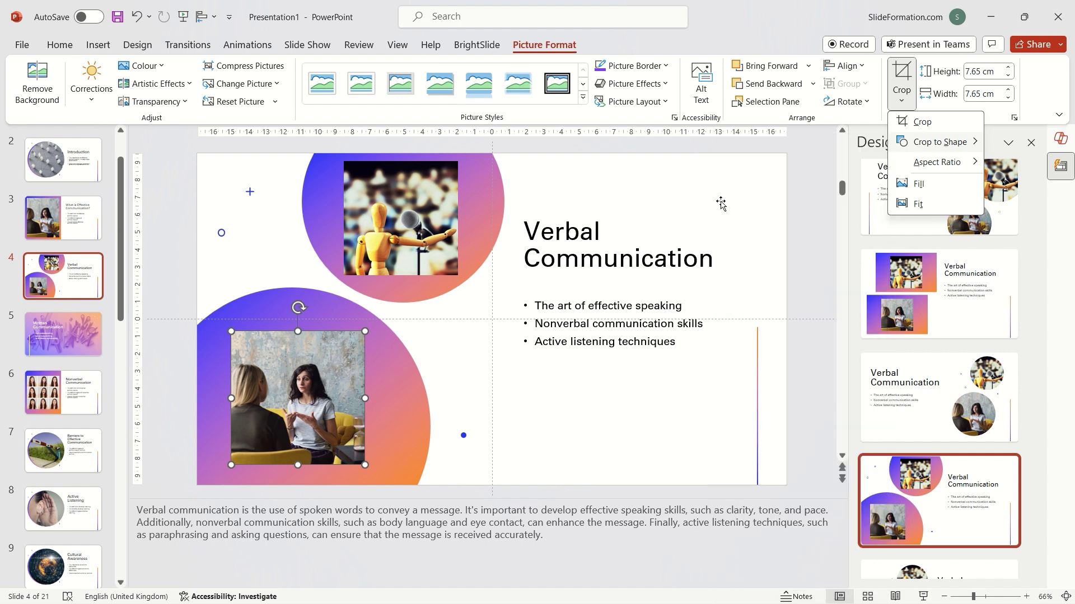
left_click(348, 209)
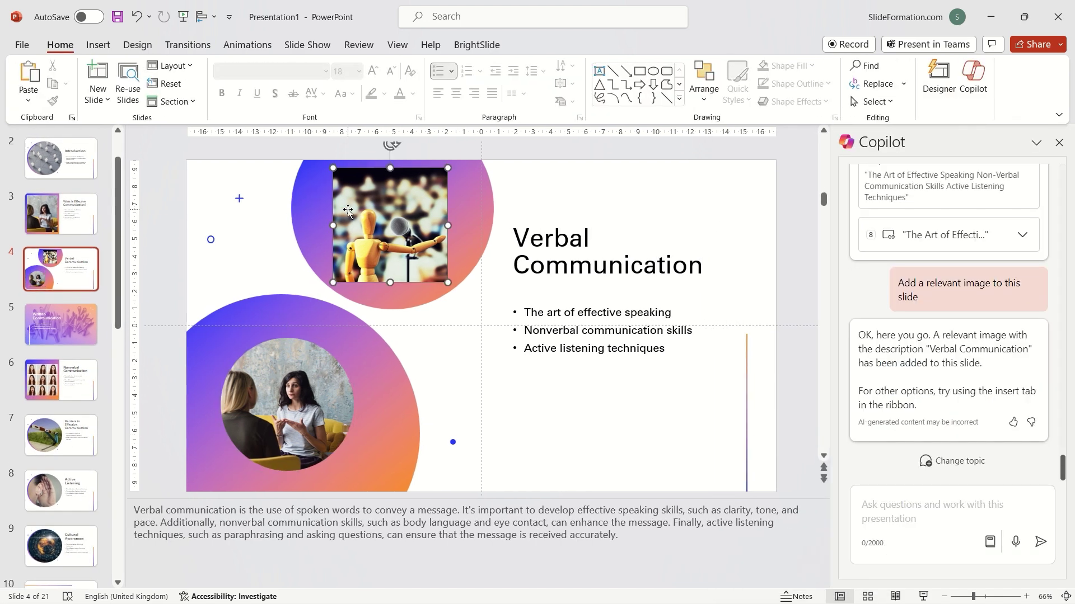
left_click(544, 45)
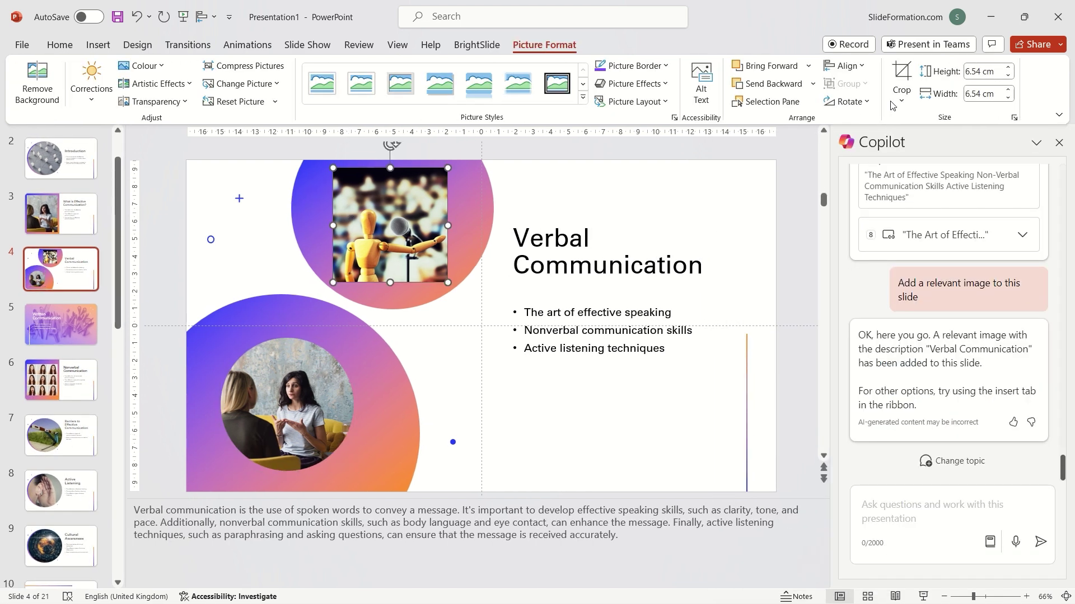
left_click(902, 99)
mouse_move(939, 141)
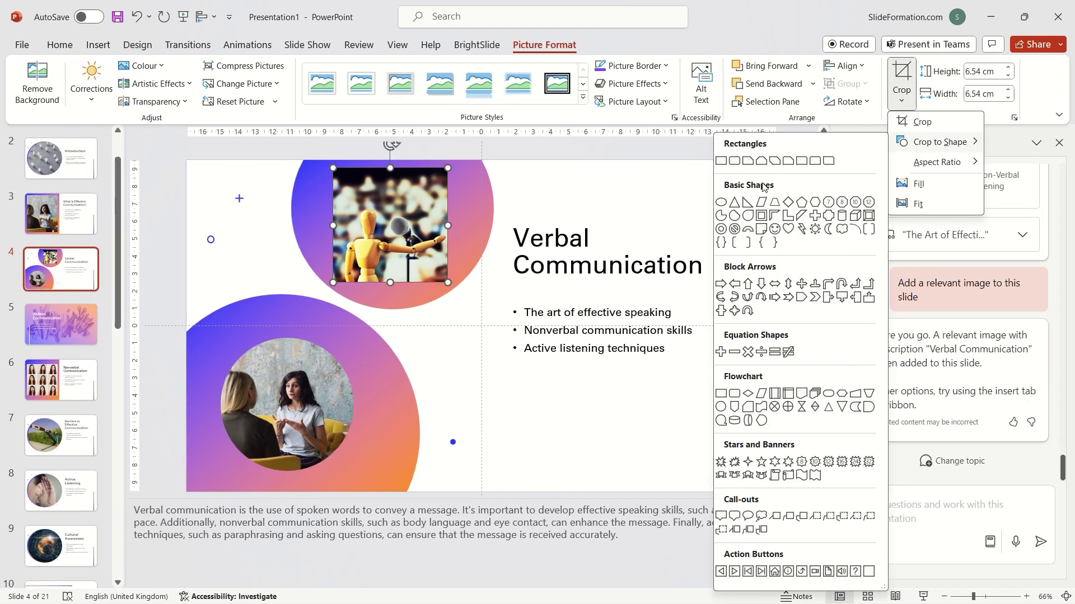
left_click(721, 202)
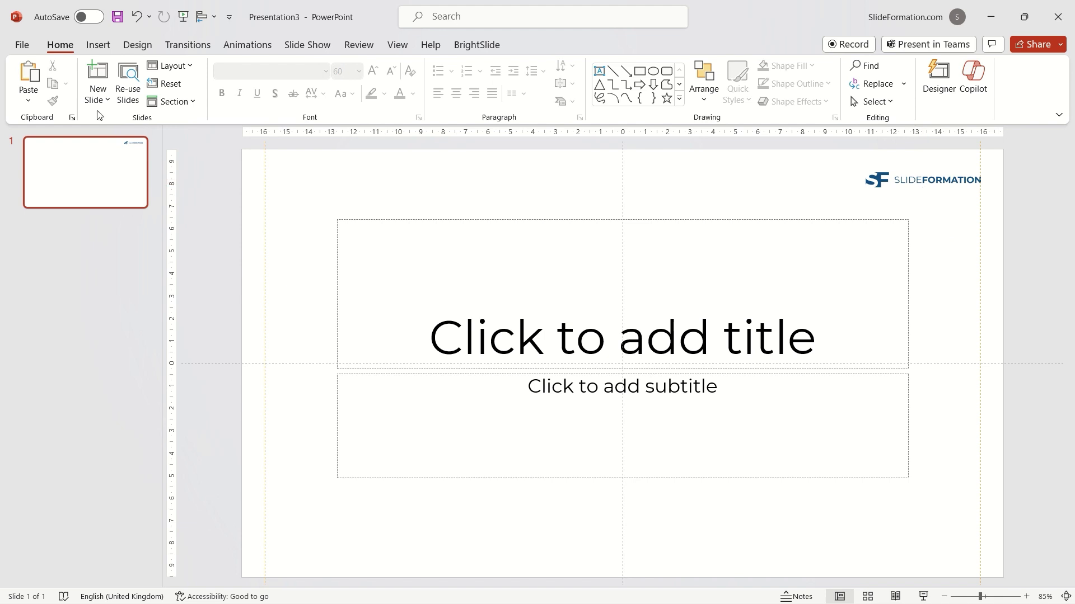
Add a new title-and-content slide and select its title placeholder, leaving the fill unchanged.
left_click(98, 76)
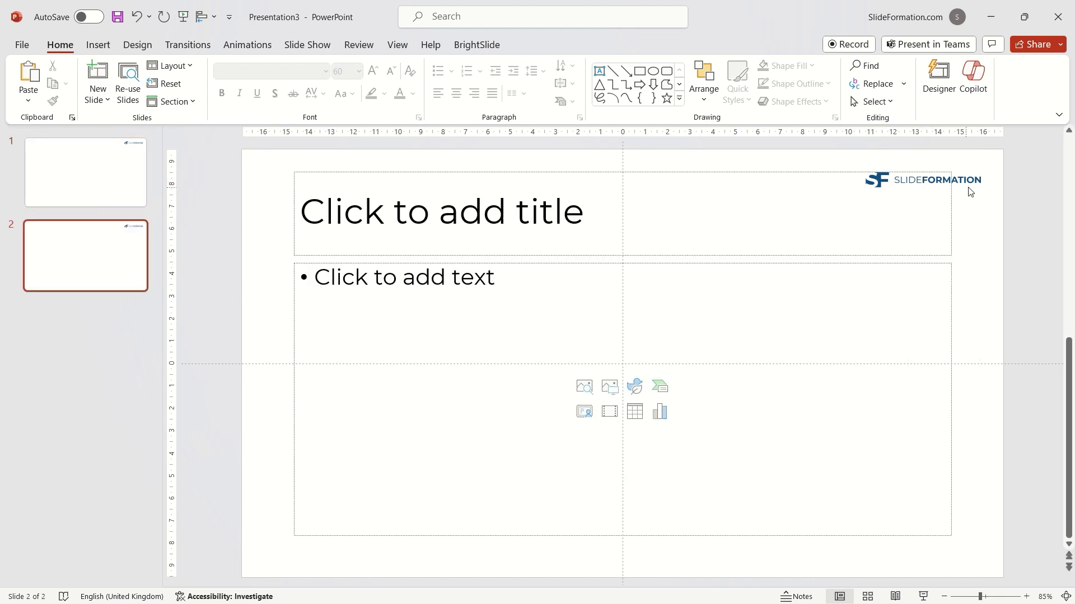
left_click(376, 171)
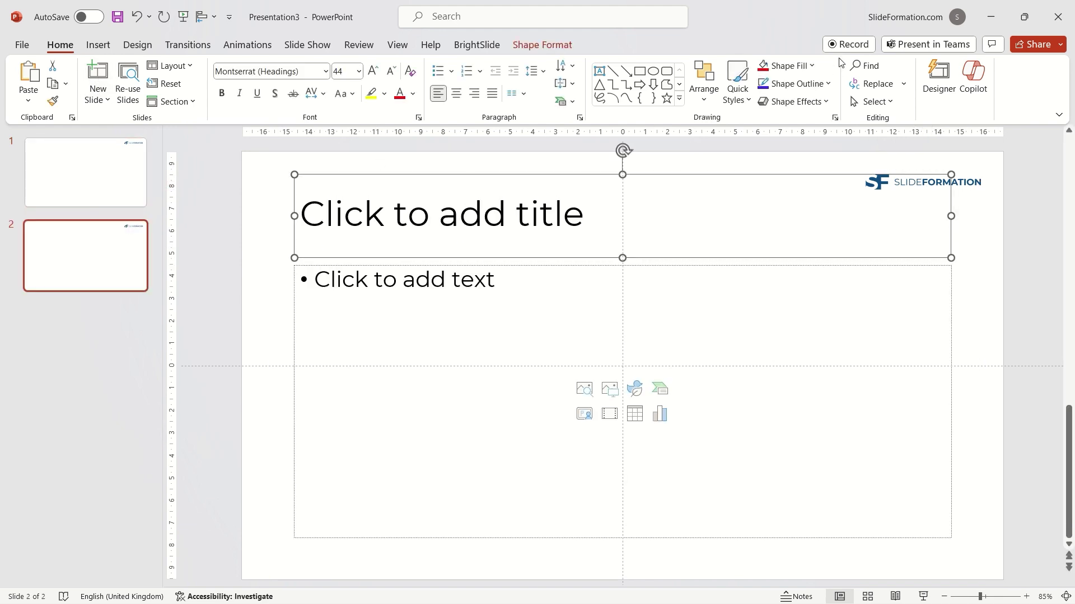
left_click(785, 65)
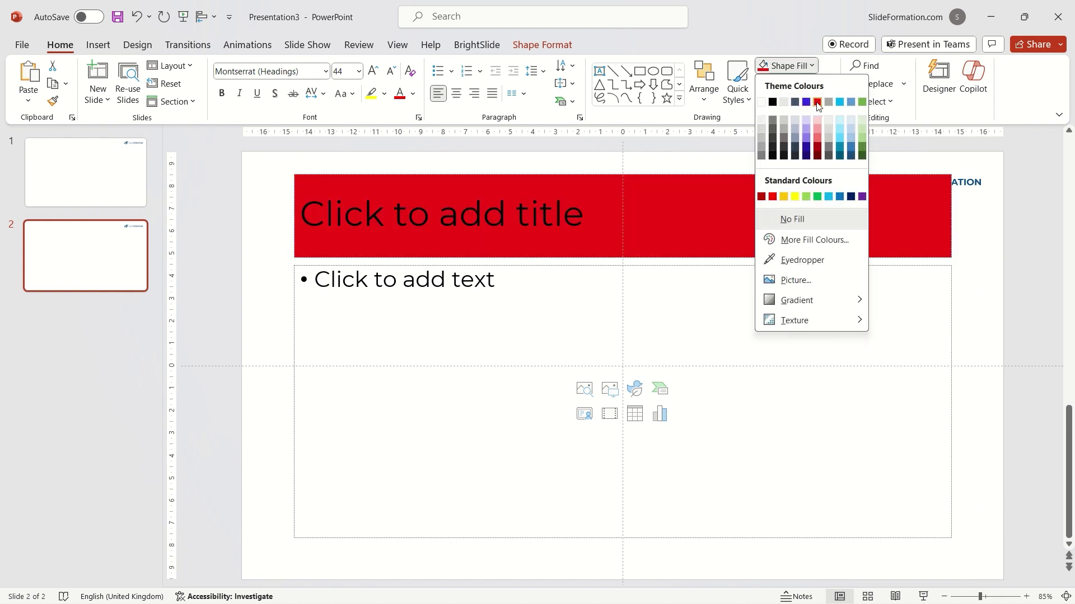
left_click(967, 328)
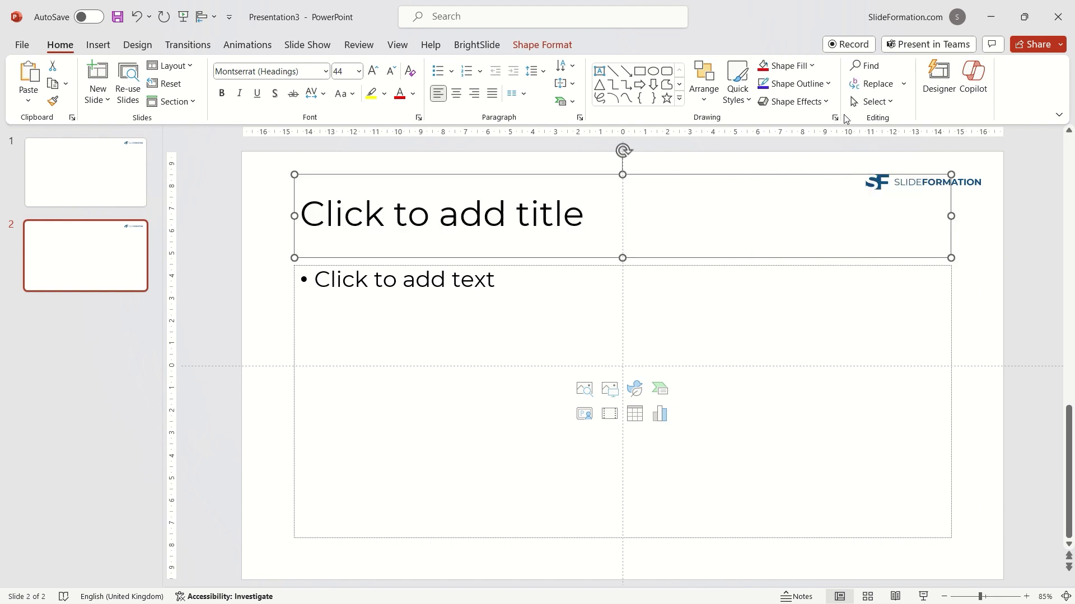
Ask Copilot for a 10-slide nonverbal communication deck using the existing colours, creating a new draft.
left_click(973, 76)
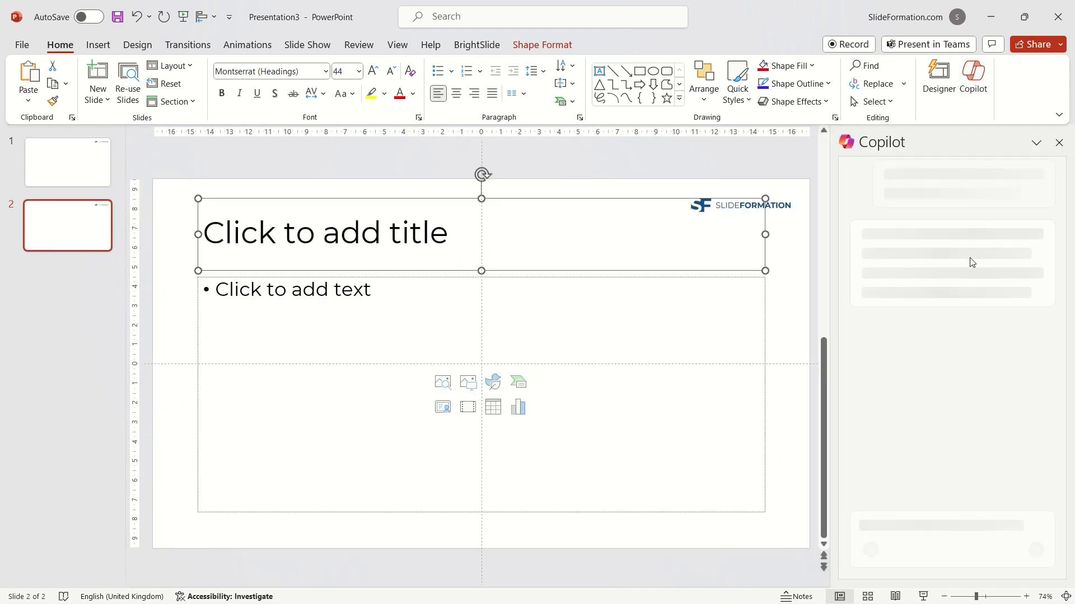
left_click(922, 267)
type("nonverbal communication. Make it 10 slides and use")
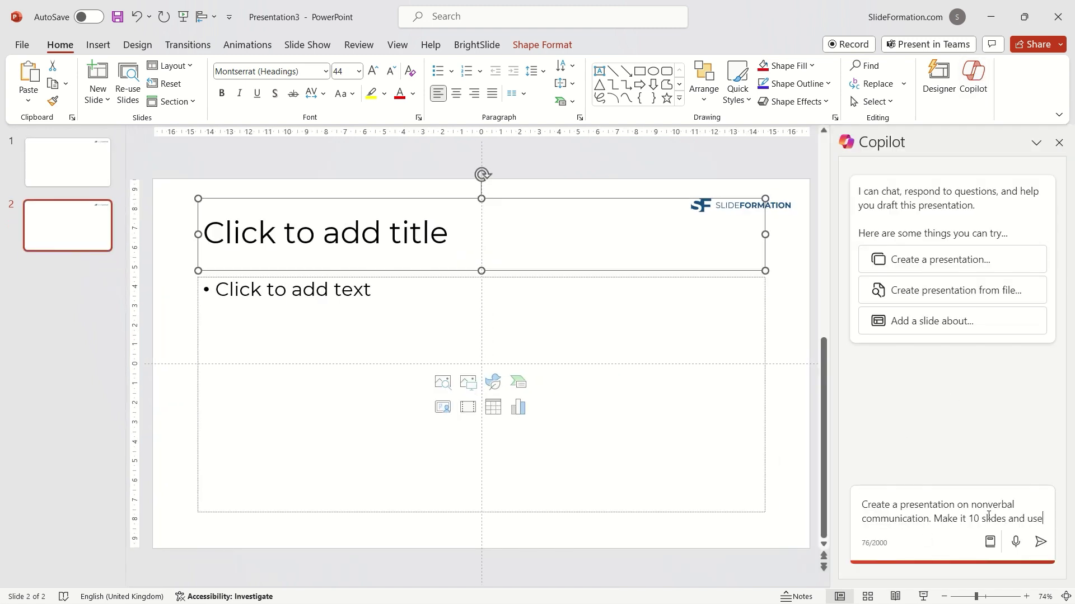
type(" colours already implemented in this master")
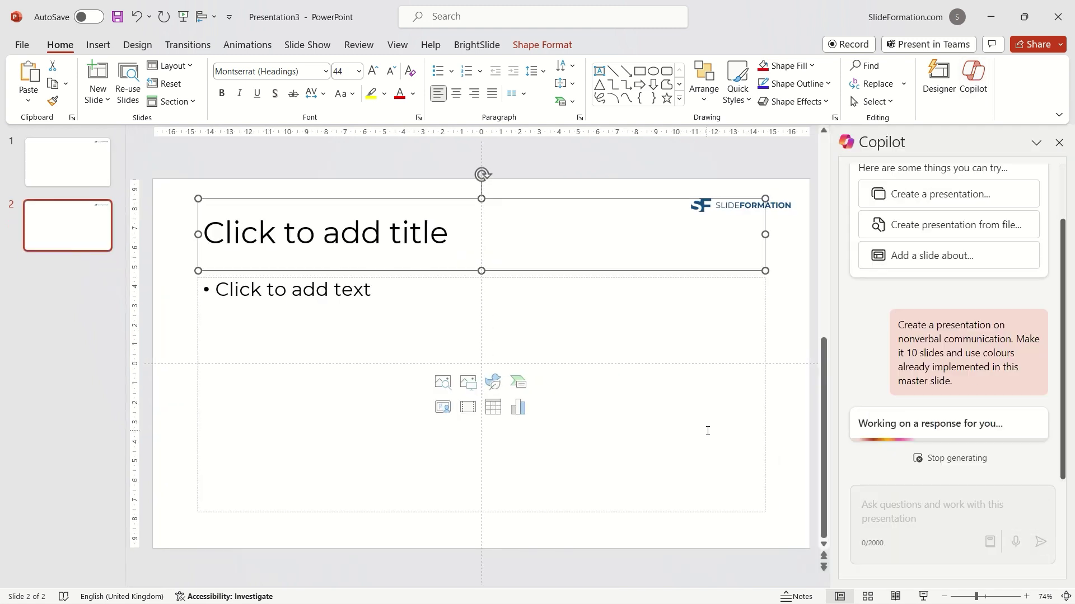
left_click(894, 426)
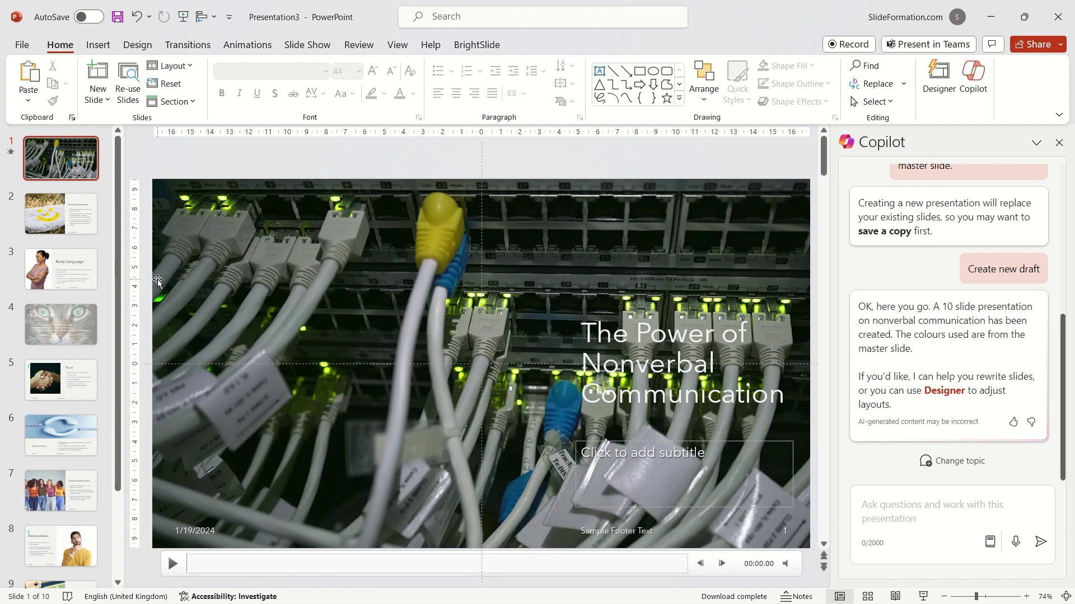
Review the Facial Expressions, Body Language, Touch and Tone of Voice slides.
left_click(82, 227)
left_click(89, 282)
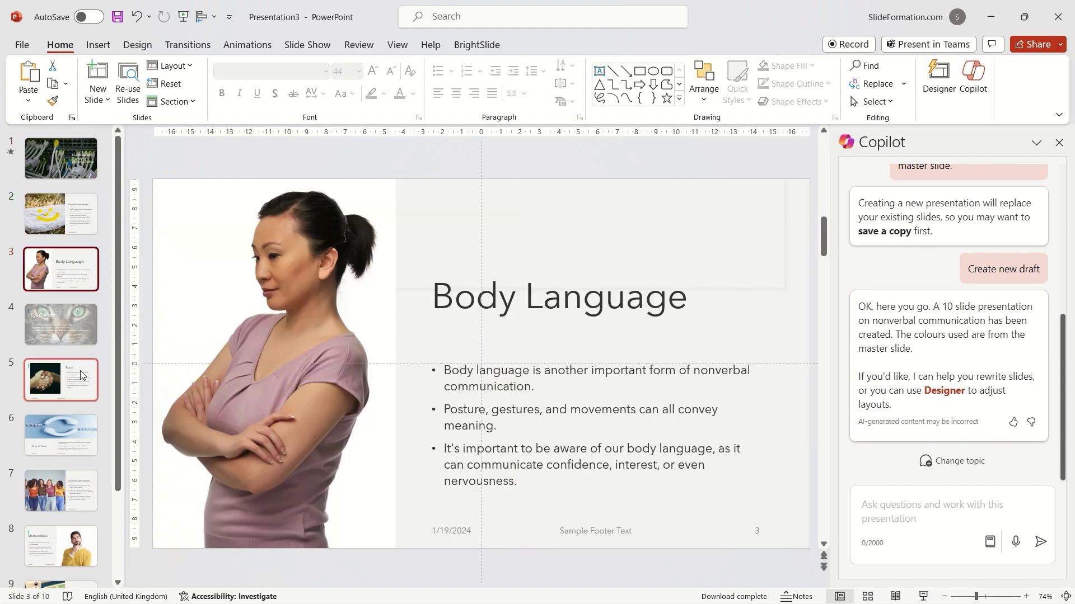
left_click(79, 396)
left_click(630, 317)
left_click(777, 224)
left_click(768, 222)
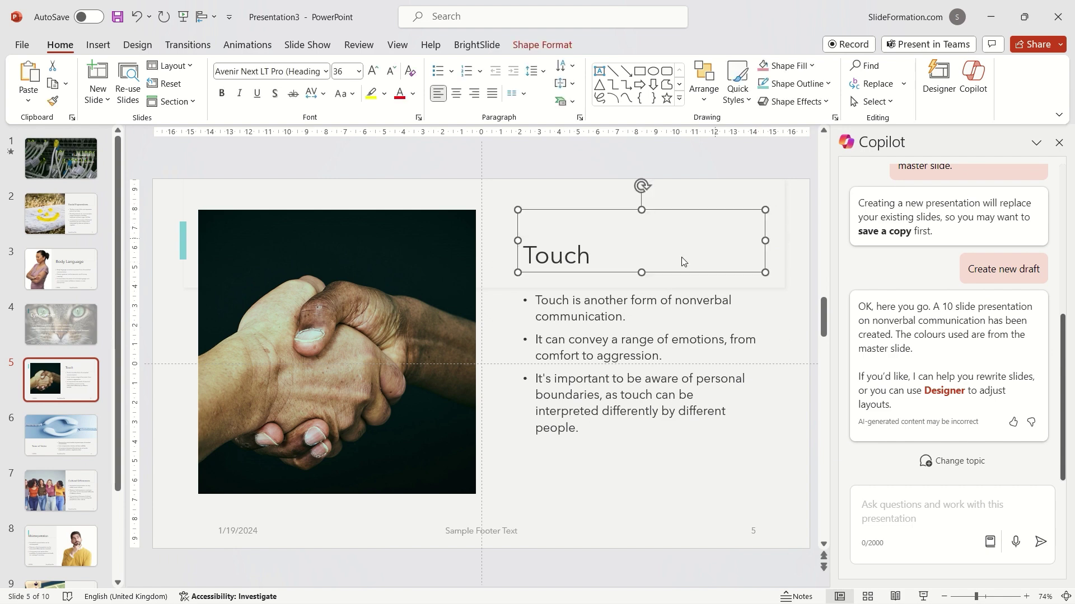
left_click(68, 435)
scroll(114, 347, "down", 2)
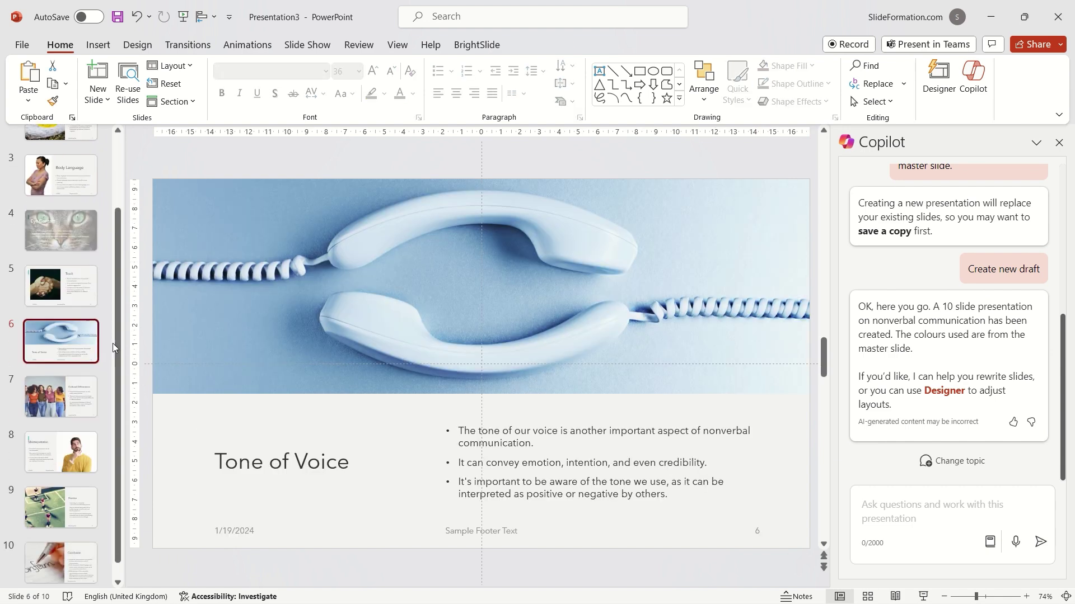
Revert to the blank master and resend the earlier prompt with 'Keep the logo visible on this slide' added.
left_click(136, 17)
left_click_drag(953, 166, 898, 161)
key("ctrl+c")
left_click(933, 511)
key("ctrl+v")
type("Keep the l")
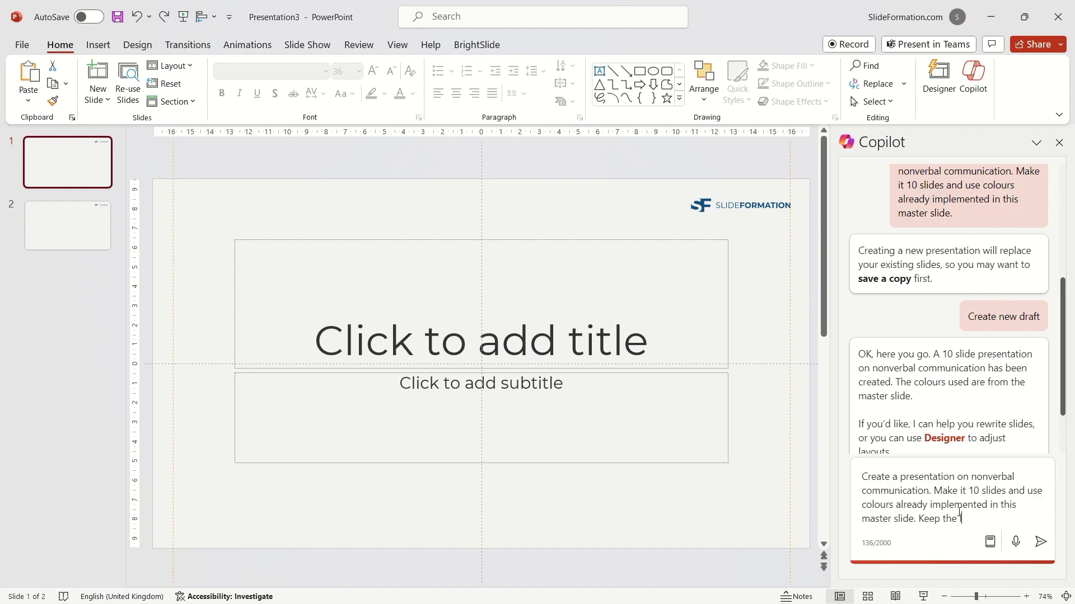
type("ogo visible on thi")
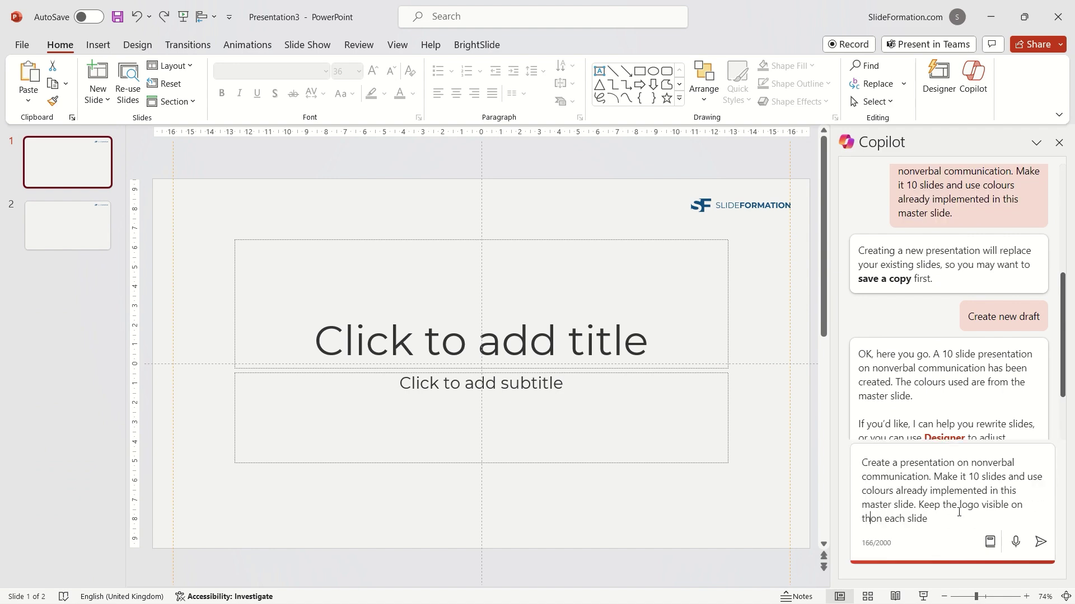
type("s slide -")
key("Return")
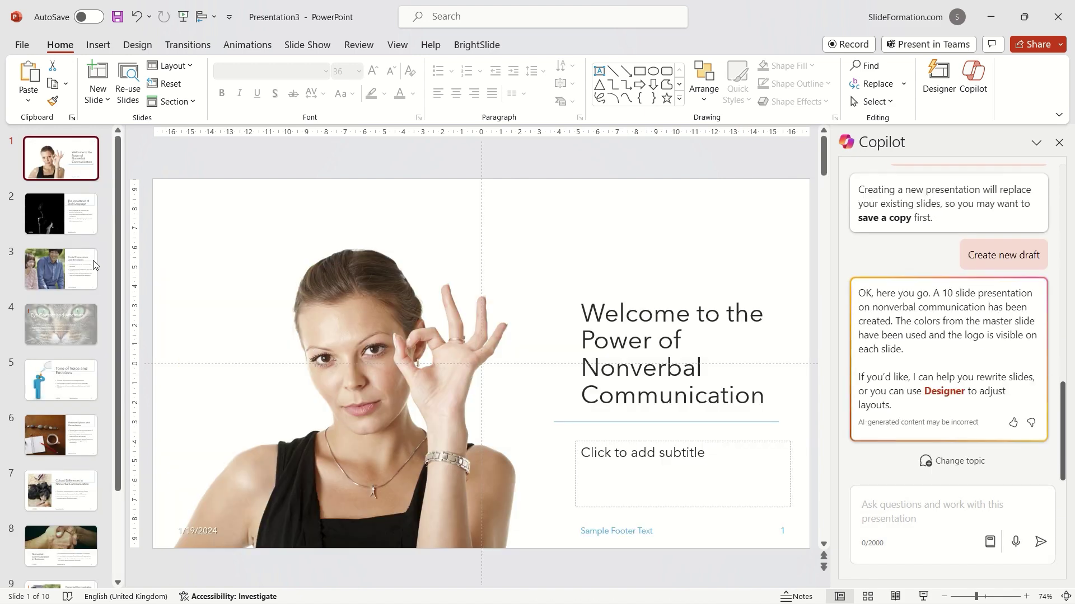
Browse the regenerated slides from The Importance of Body Language to slide 10, selecting its body text box.
left_click(62, 214)
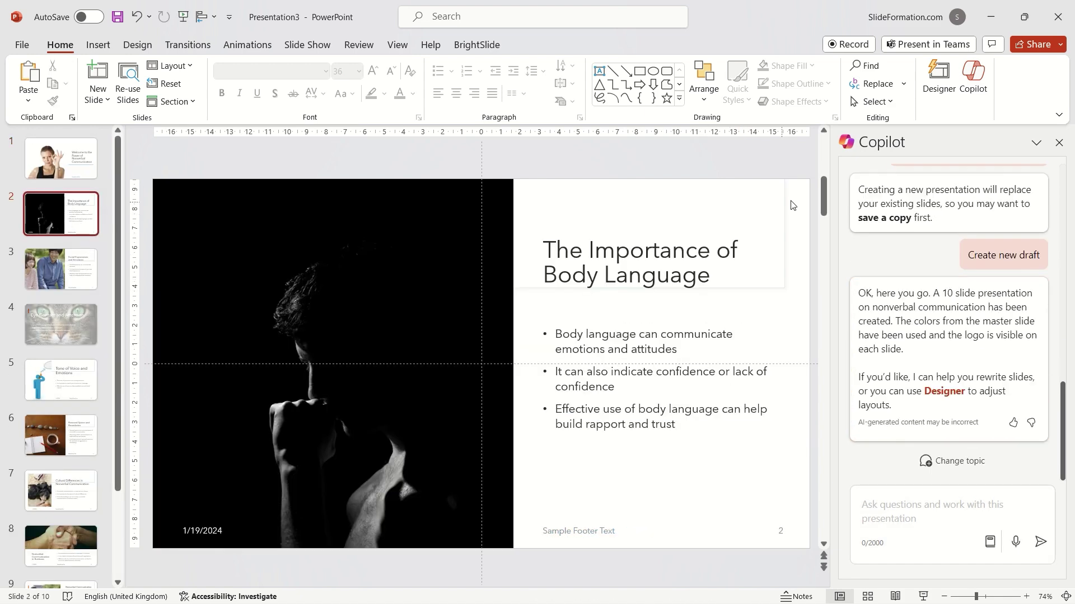
left_click(89, 338)
left_click(64, 392)
left_click(65, 451)
left_click(62, 504)
scroll(66, 558, "down", 3)
left_click(61, 490)
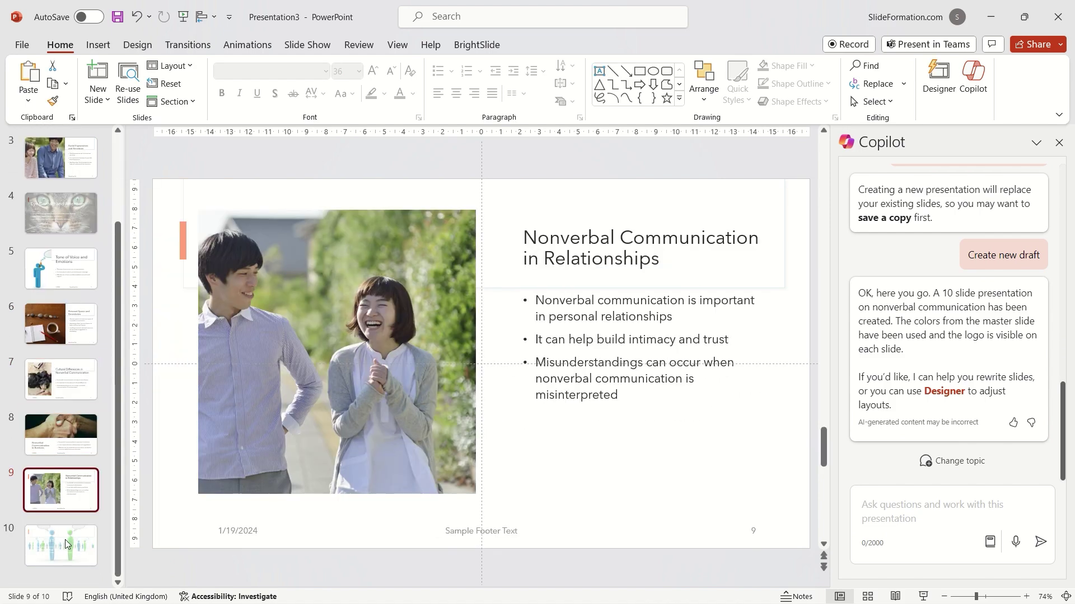
left_click(62, 546)
left_click(448, 364)
left_click(407, 376)
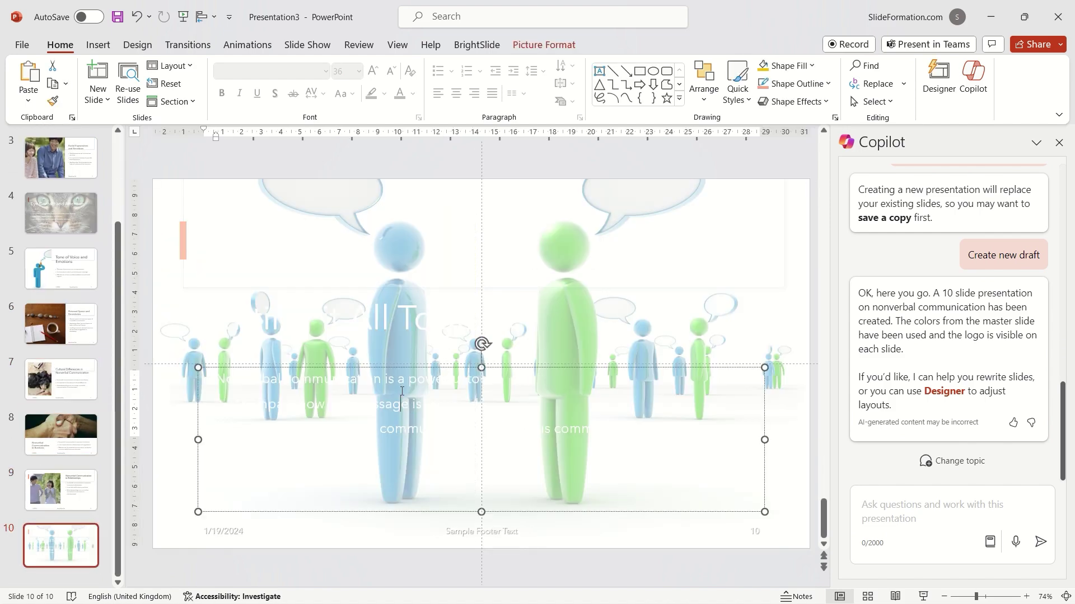
left_click(398, 369)
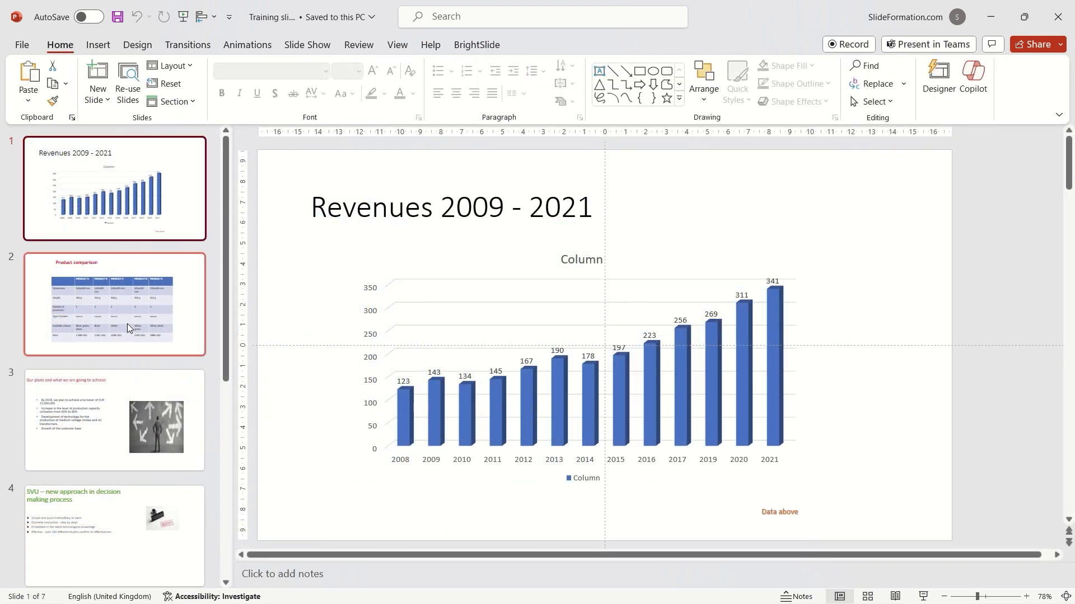
Browse the training deck's SVU, campaign schedule and Key indicators slides, then return to Revenues 2009 - 2021.
scroll(127, 326, "down", 3)
left_click(127, 329)
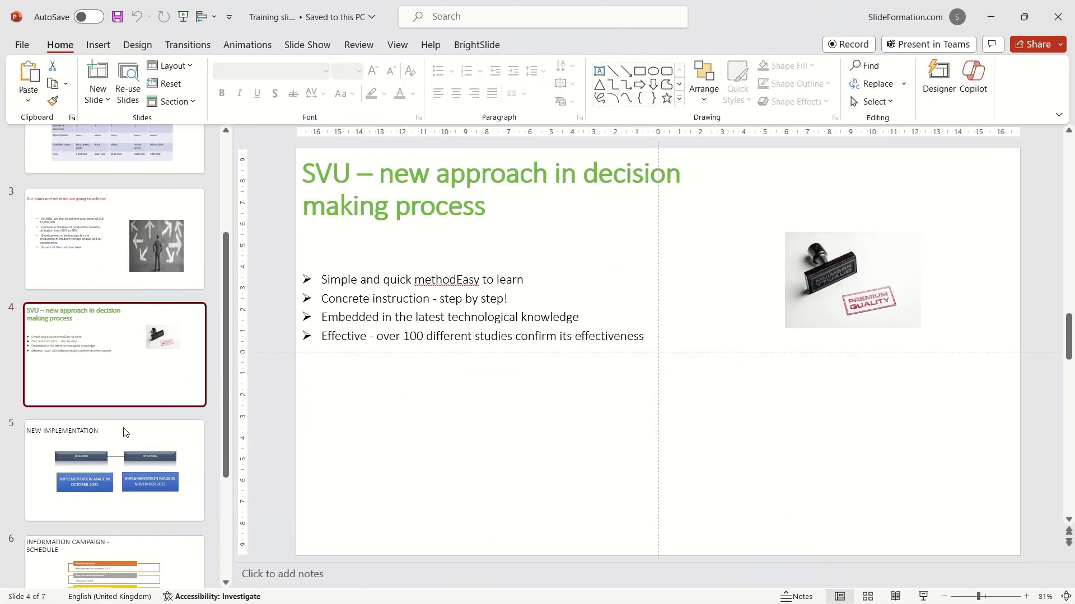
scroll(125, 435, "down", 3)
left_click(91, 437)
left_click(122, 470)
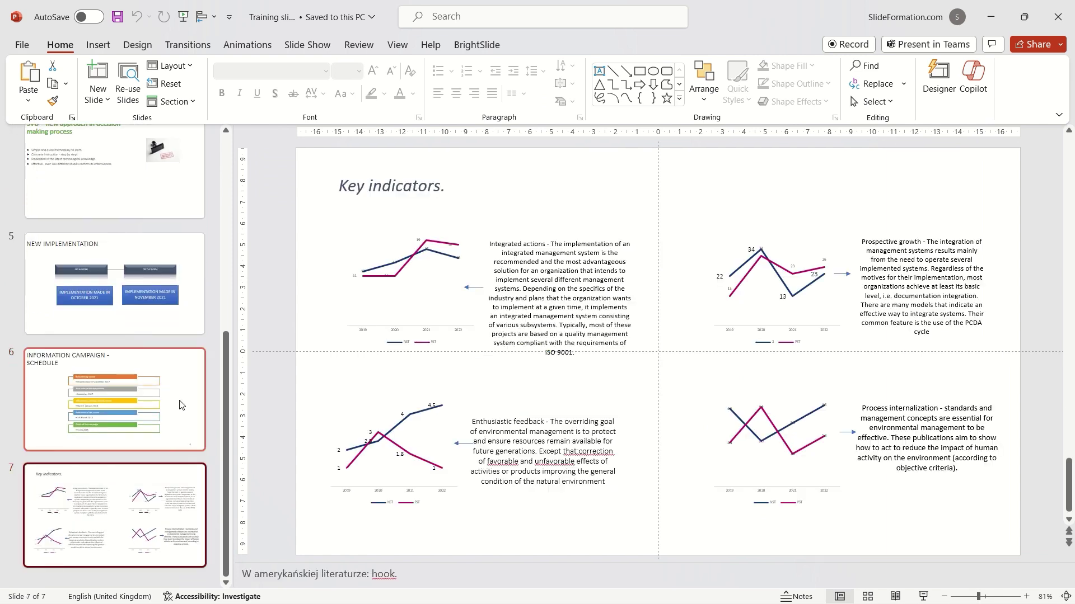
scroll(173, 334, "up", 5)
left_click(112, 190)
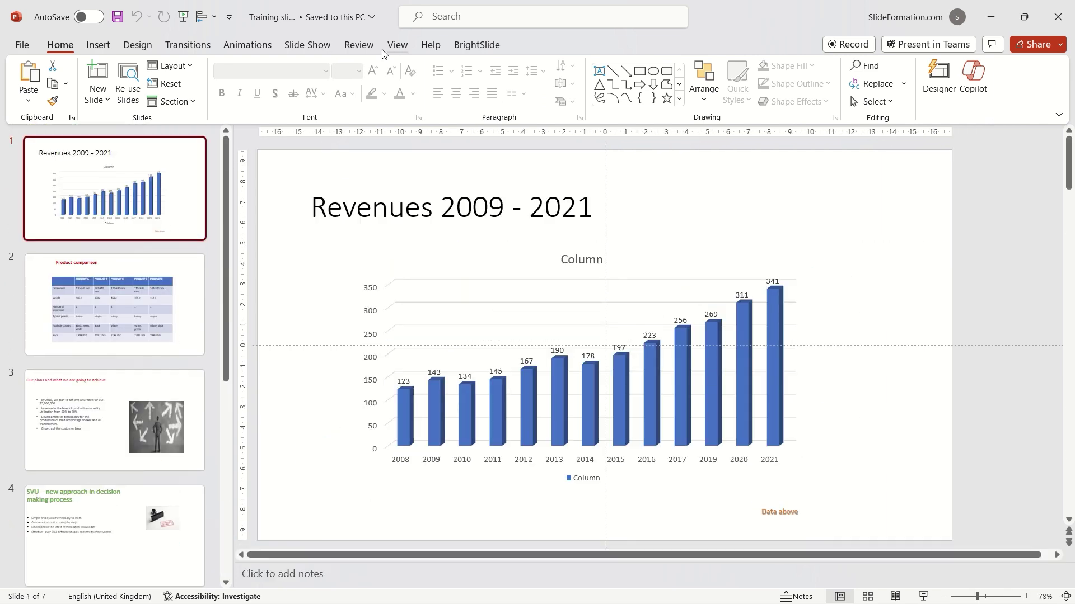
Ask Copilot to make the slides look visually appealing.
left_click(972, 75)
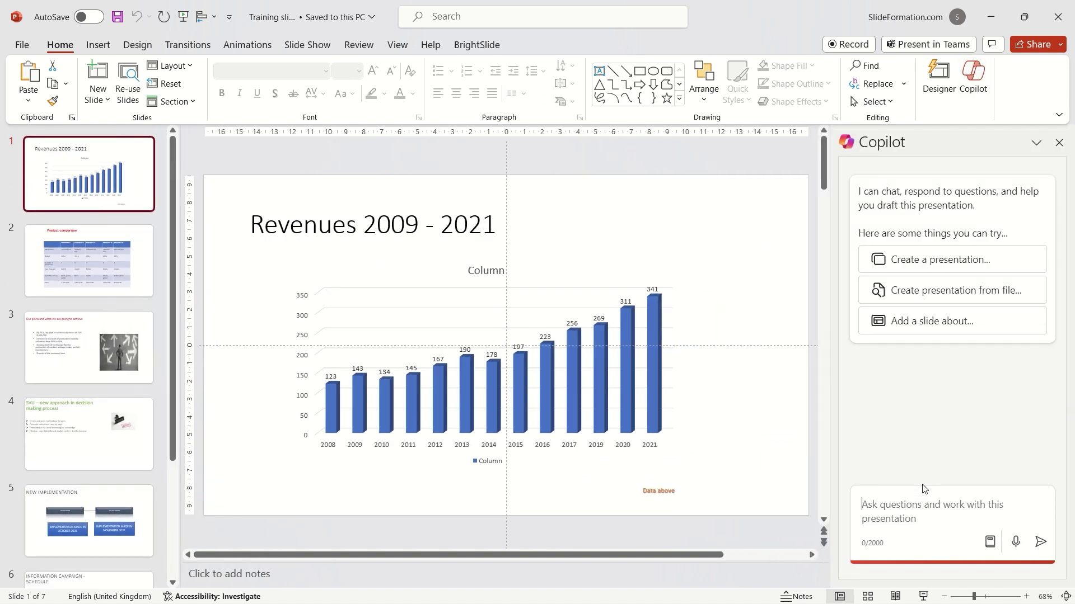
type("Rec")
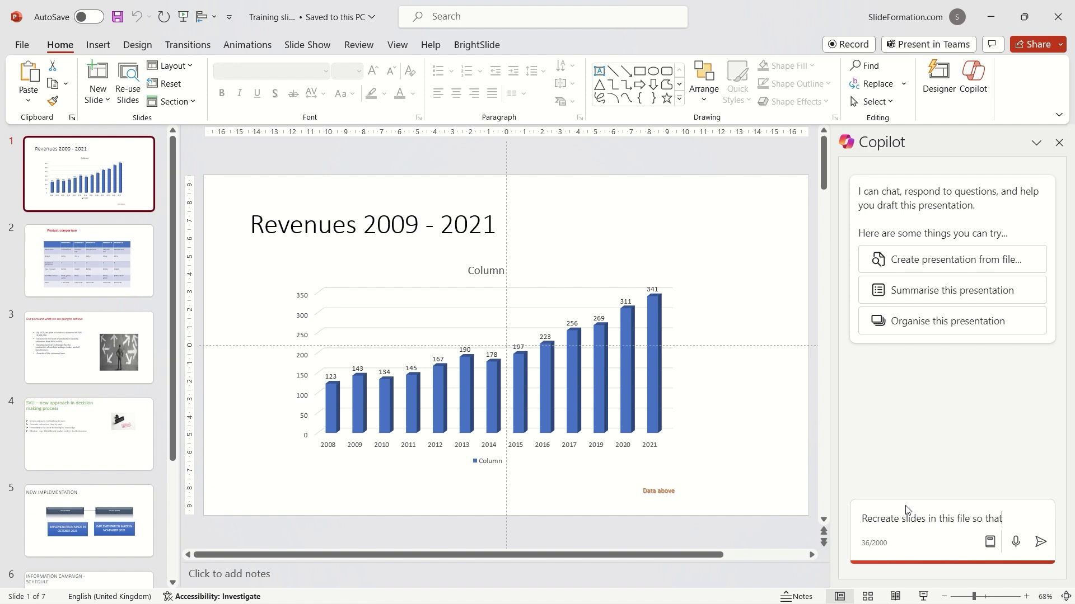
type("ok visual")
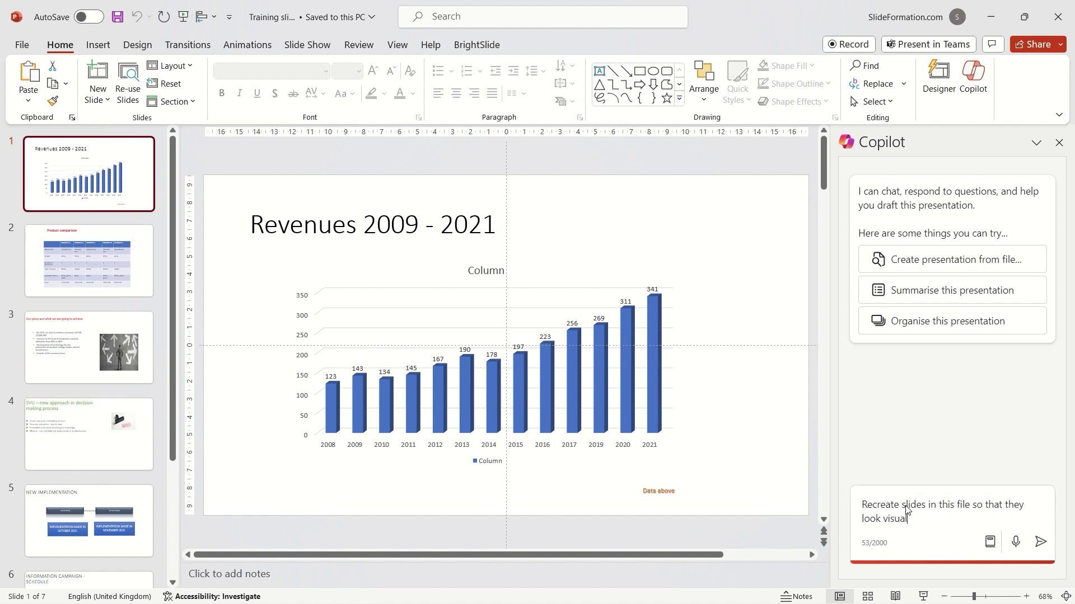
type("g")
key("Return")
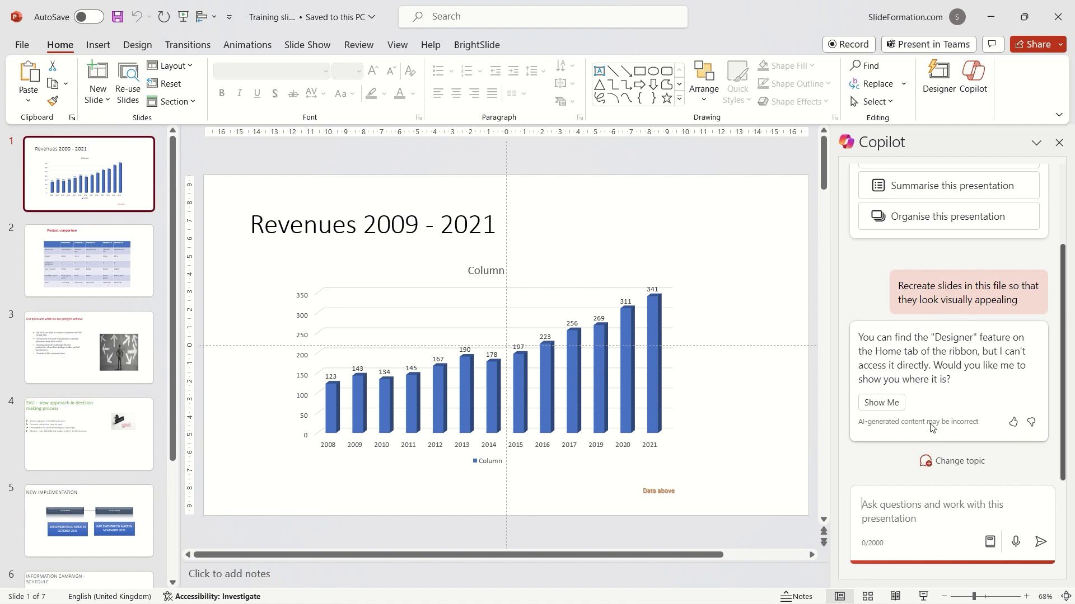
Apply a larger-picture Designer layout to the 'Our plans and what we are going to achieve' slide.
left_click(938, 79)
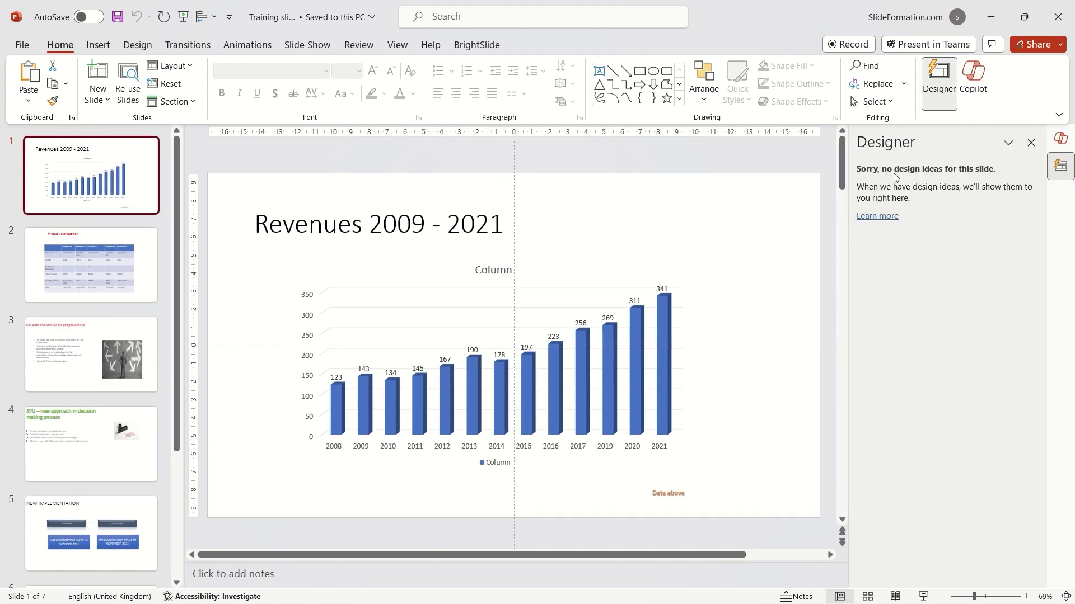
left_click(122, 260)
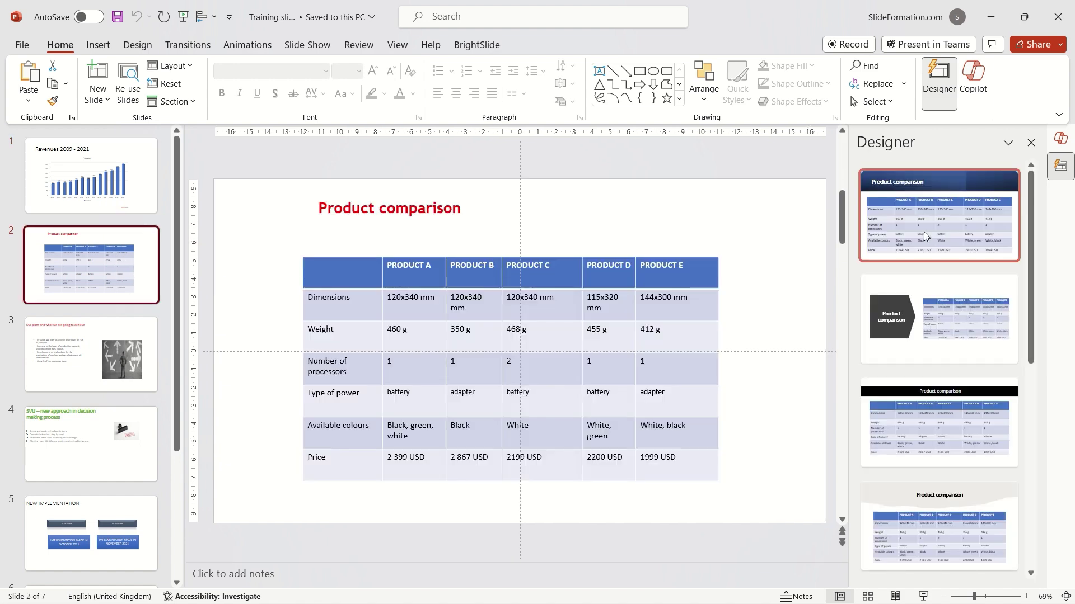
scroll(918, 324, "down", 2)
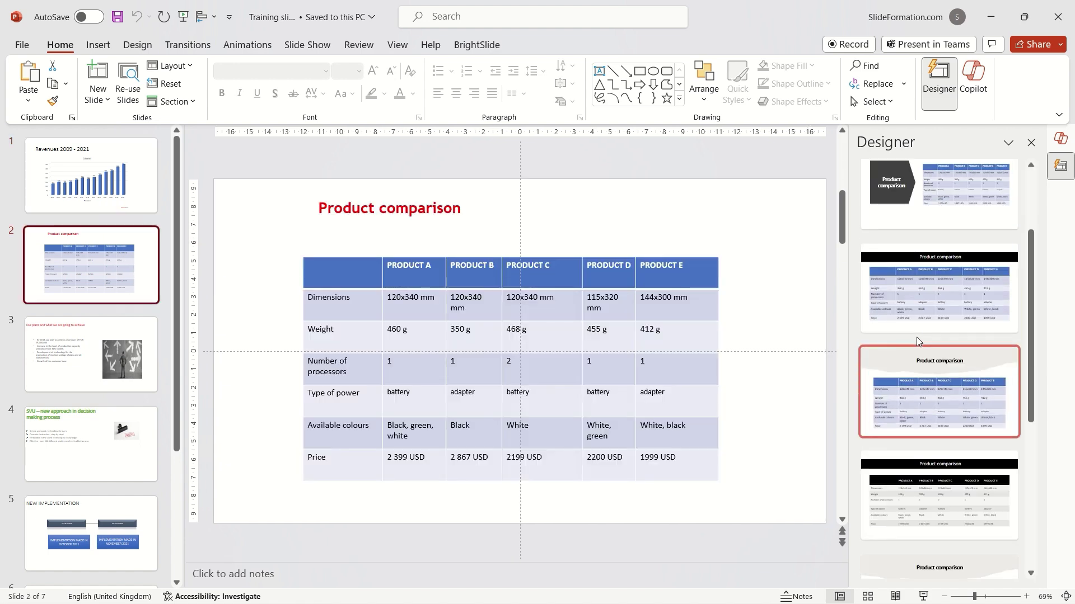
left_click(109, 373)
scroll(968, 414, "down", 1)
scroll(967, 415, "down", 4)
left_click(934, 481)
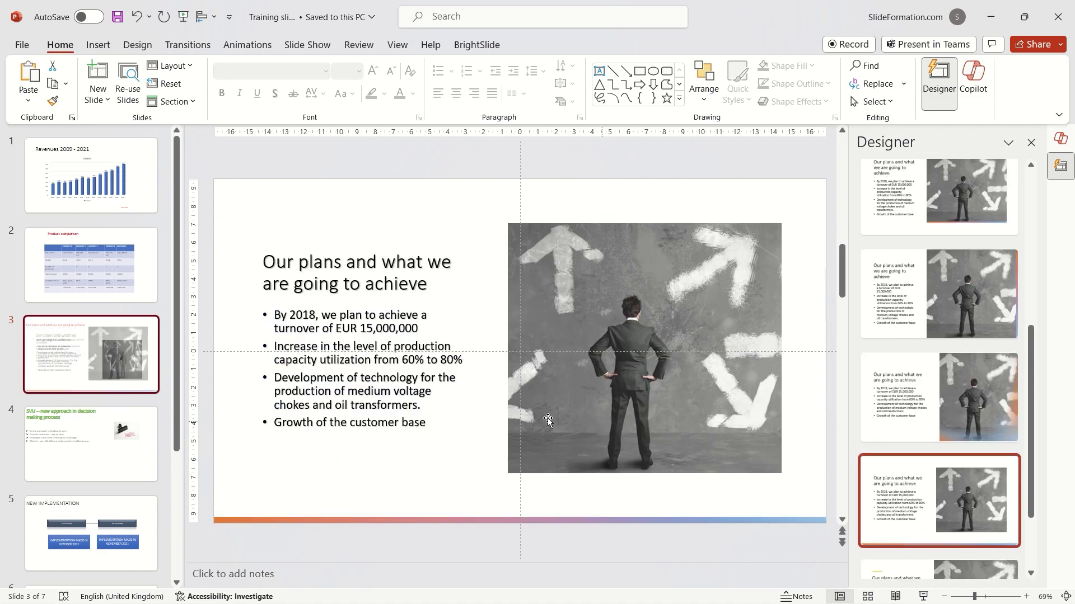
key("Page_Down")
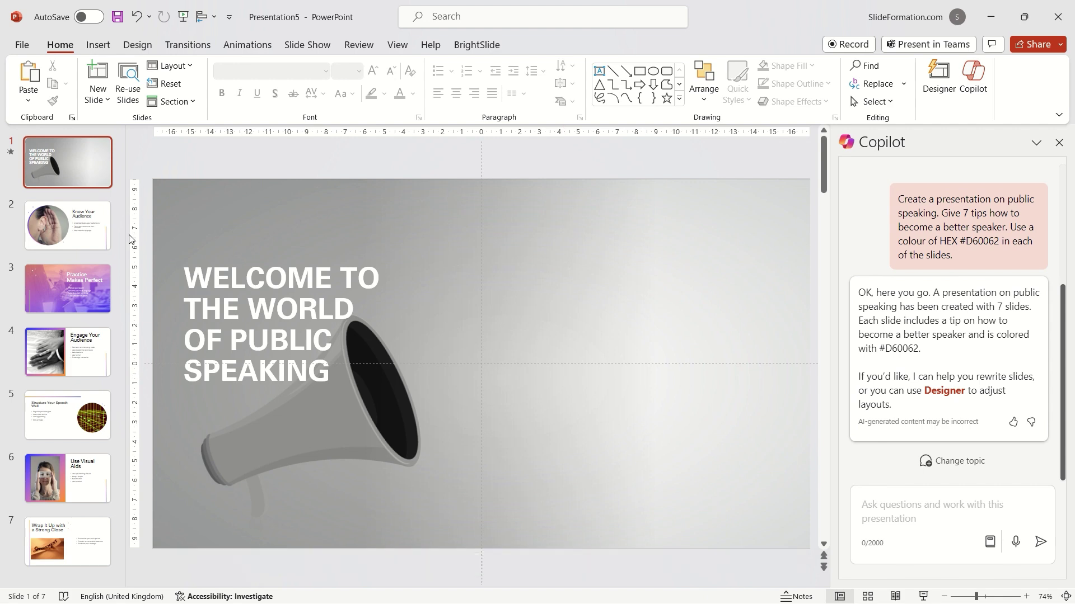
Step through slides 2–7 to 'Wrap It Up with a Strong Close', then play the title slide's megaphone video.
left_click(104, 235)
left_click(84, 302)
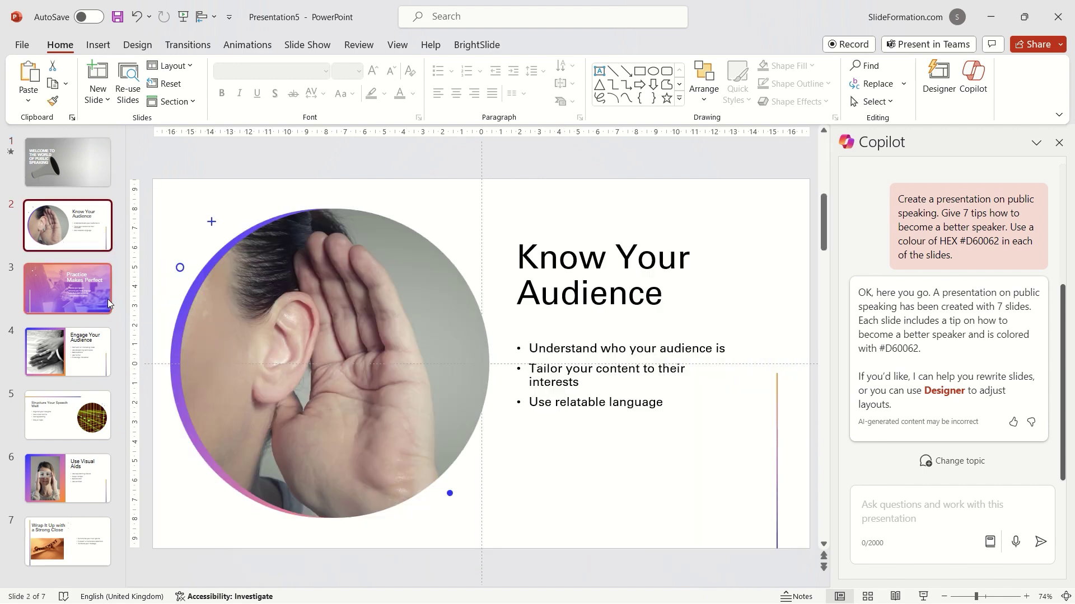
left_click(70, 364)
left_click(56, 435)
left_click(55, 483)
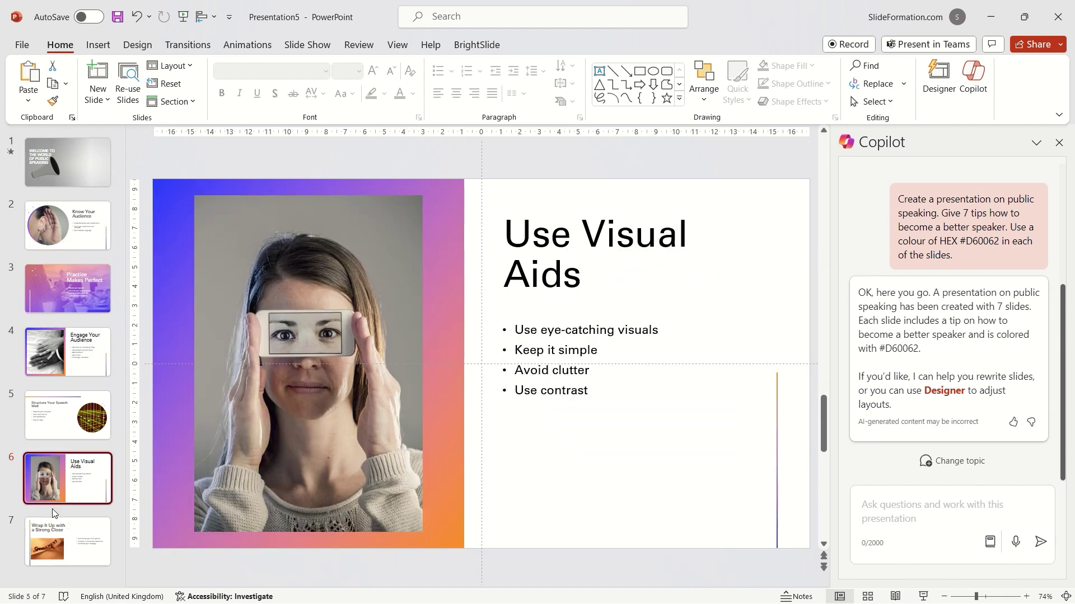
left_click(60, 536)
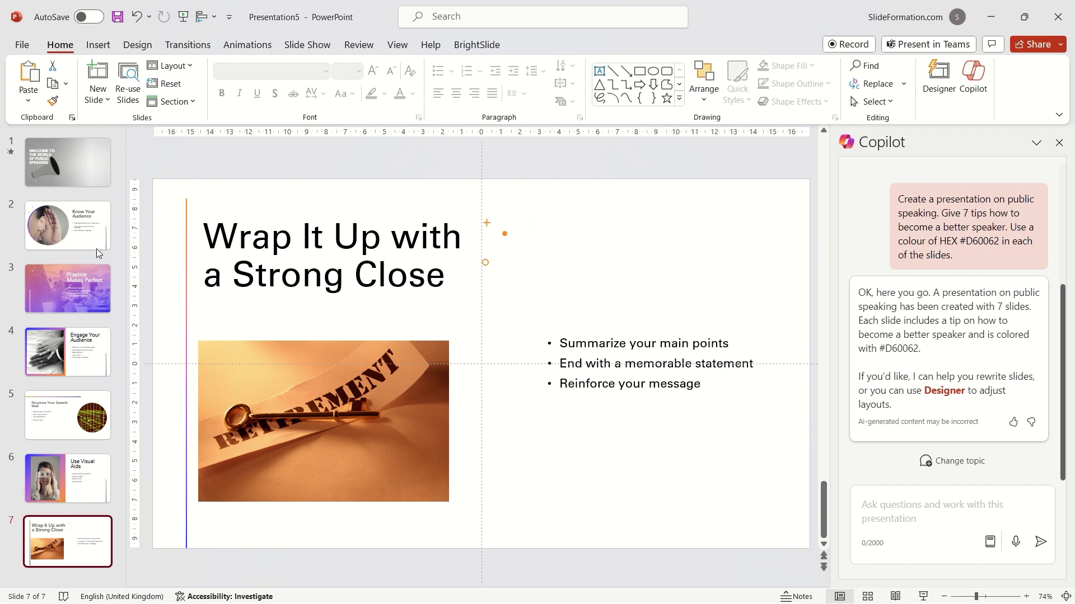
left_click(79, 160)
left_click(307, 547)
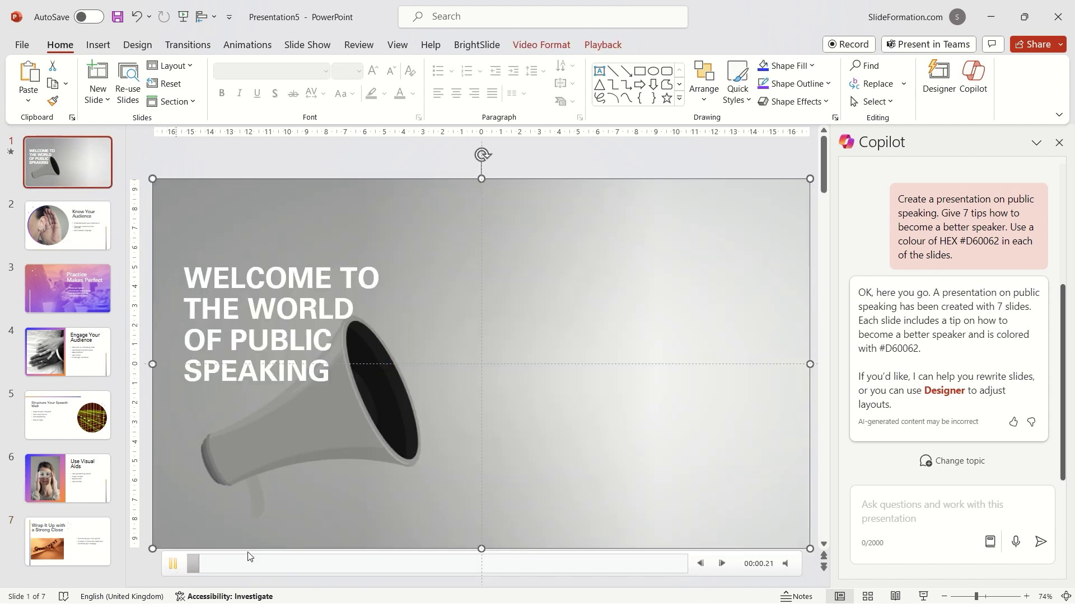